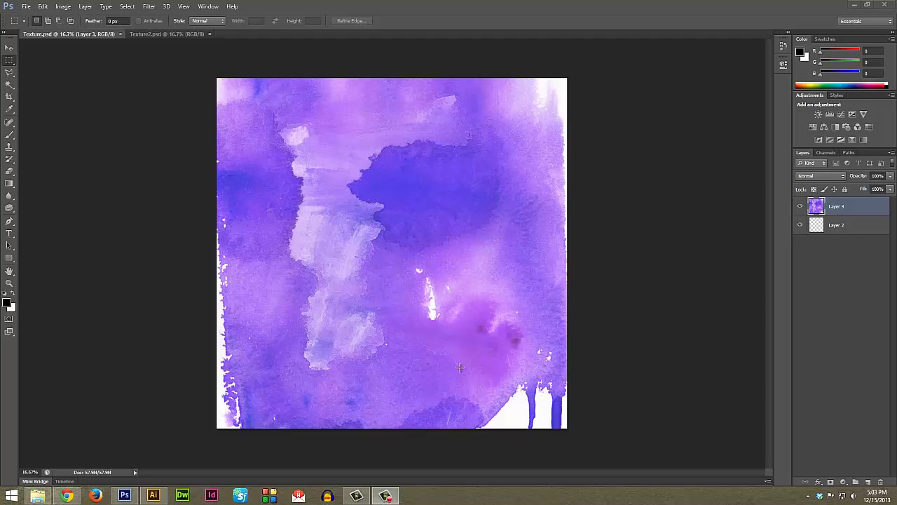
Marquee-select the blue square and TEST text on the Illustrator artboard
click(155, 497)
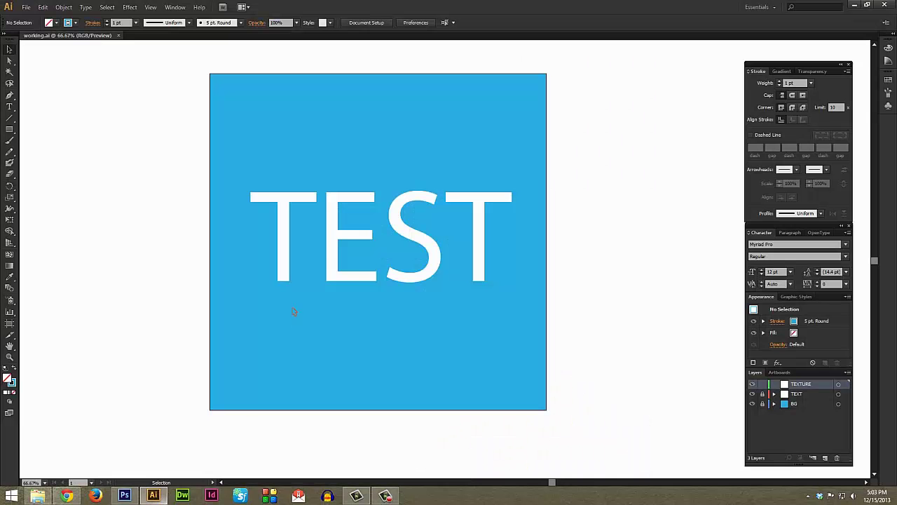
drag(196, 54, 557, 410)
mouse_move(124, 495)
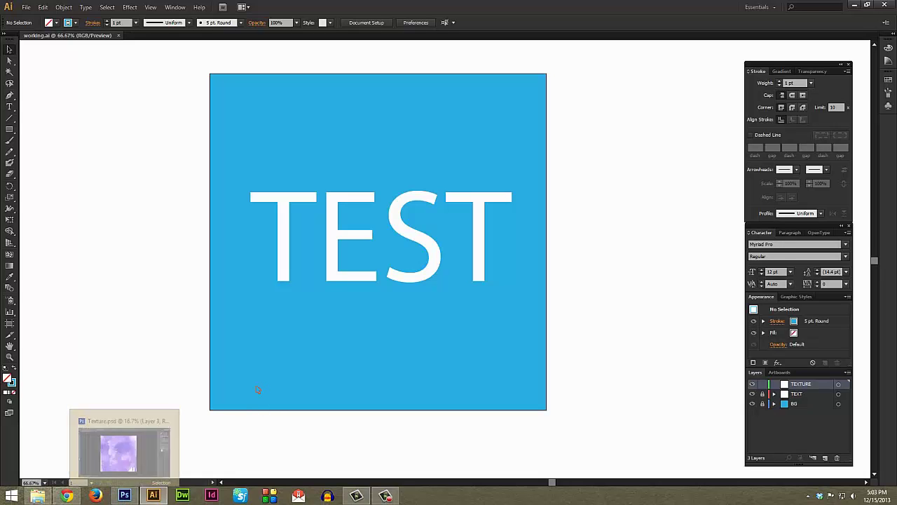
key(alt+Tab)
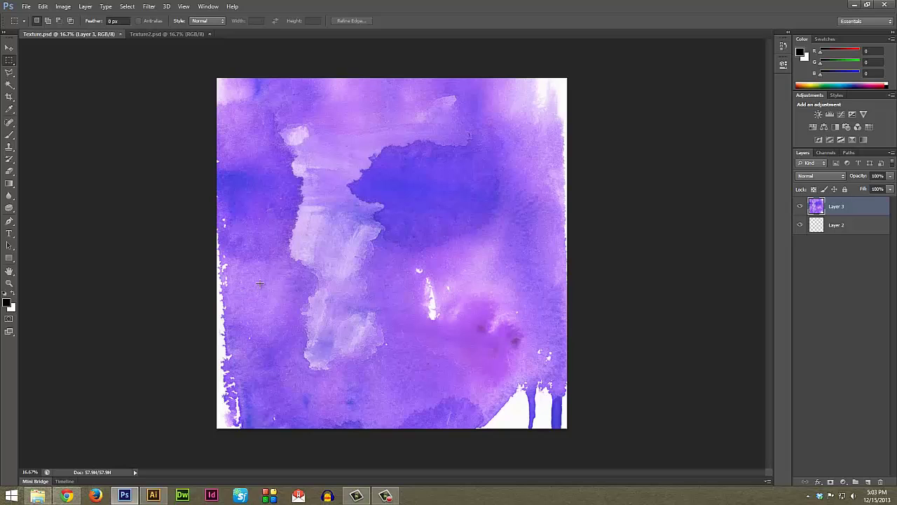
click(153, 496)
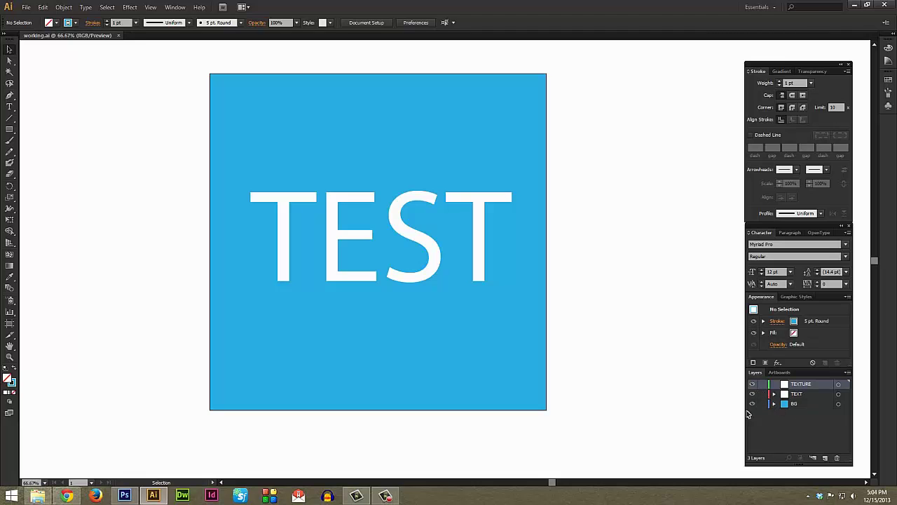
drag(593, 439, 207, 75)
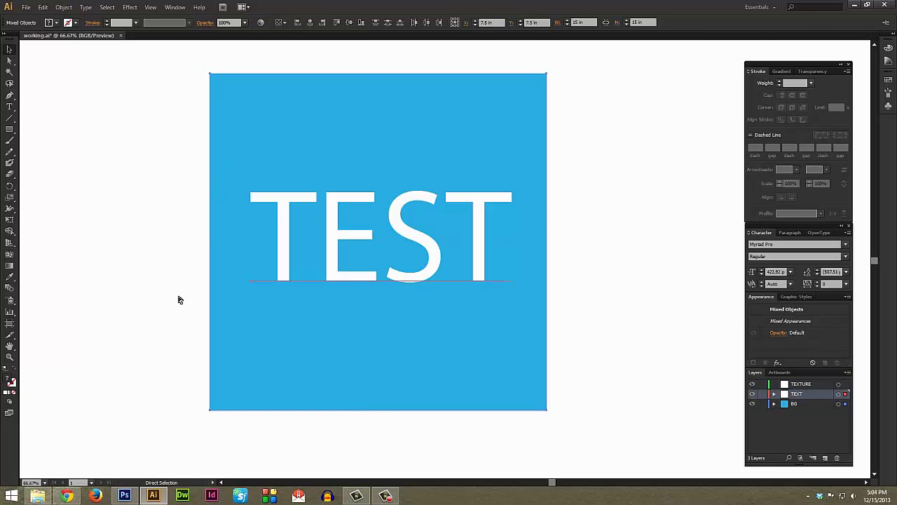
click(126, 496)
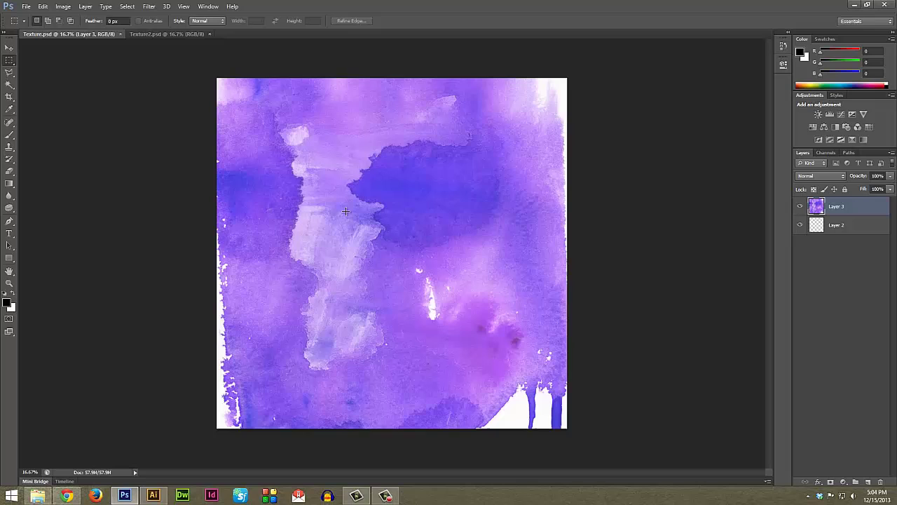
key(ctrl+v)
click(416, 176)
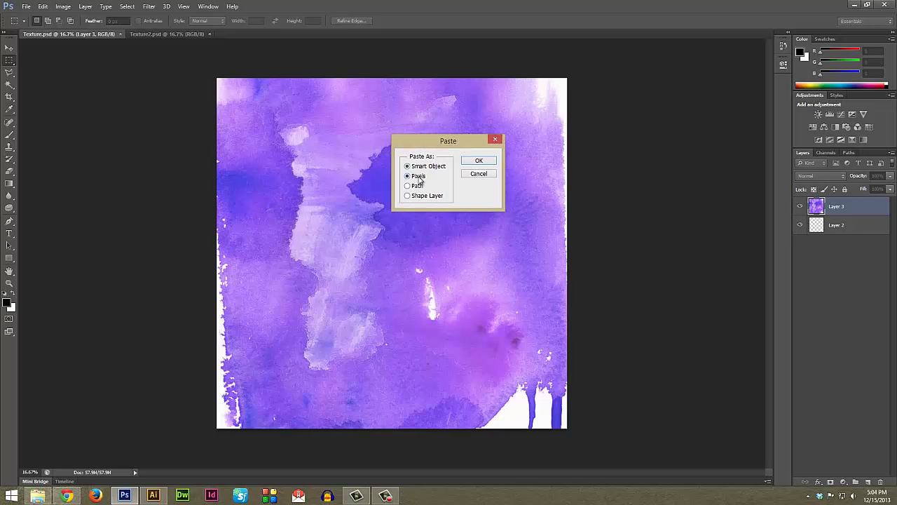
click(479, 160)
click(468, 22)
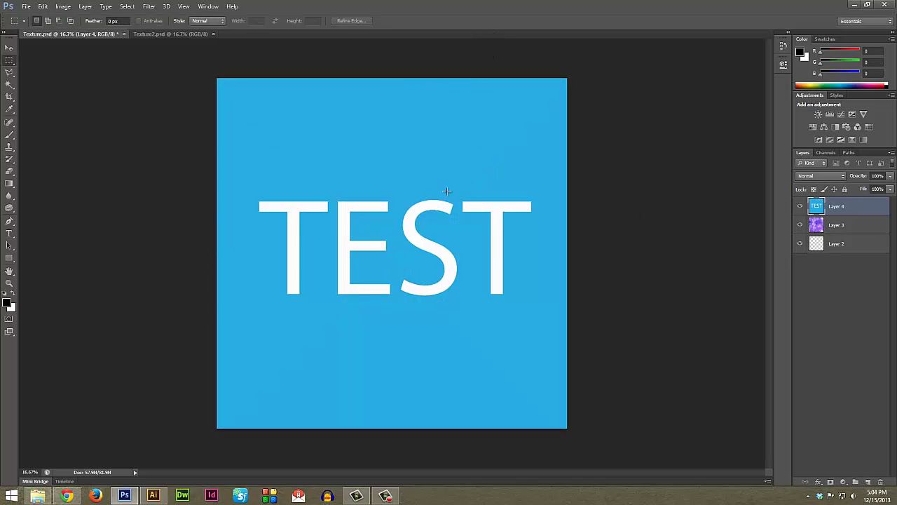
click(802, 207)
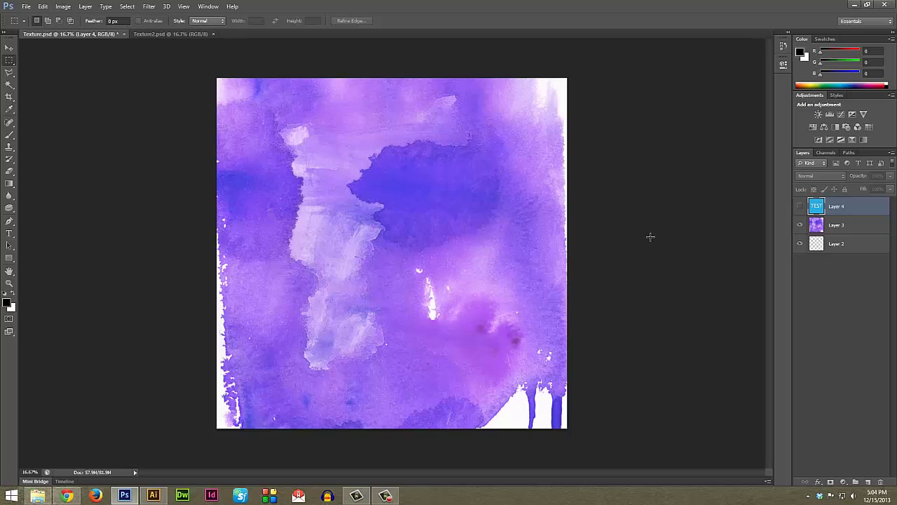
click(881, 482)
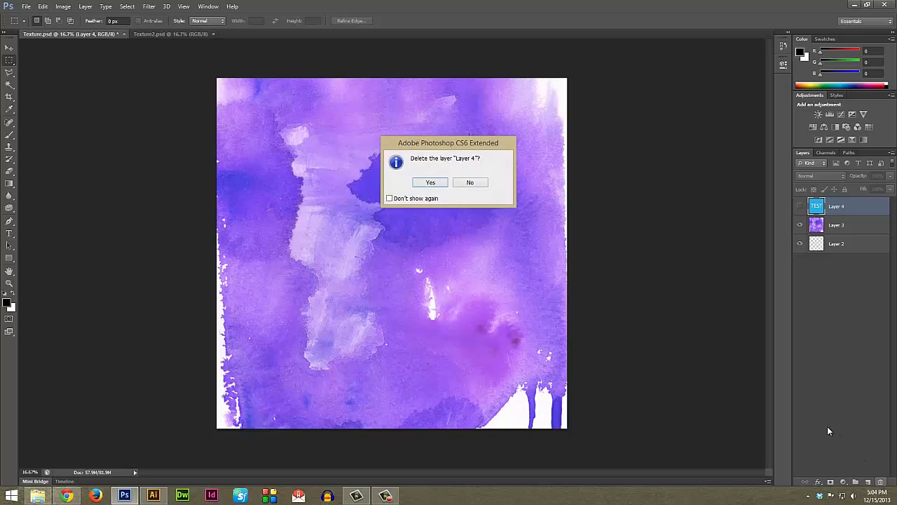
key(Return)
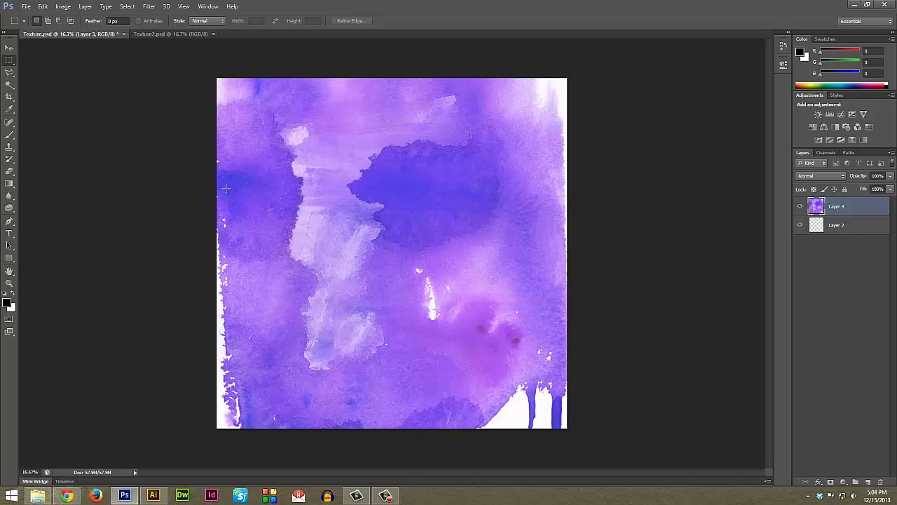
click(172, 33)
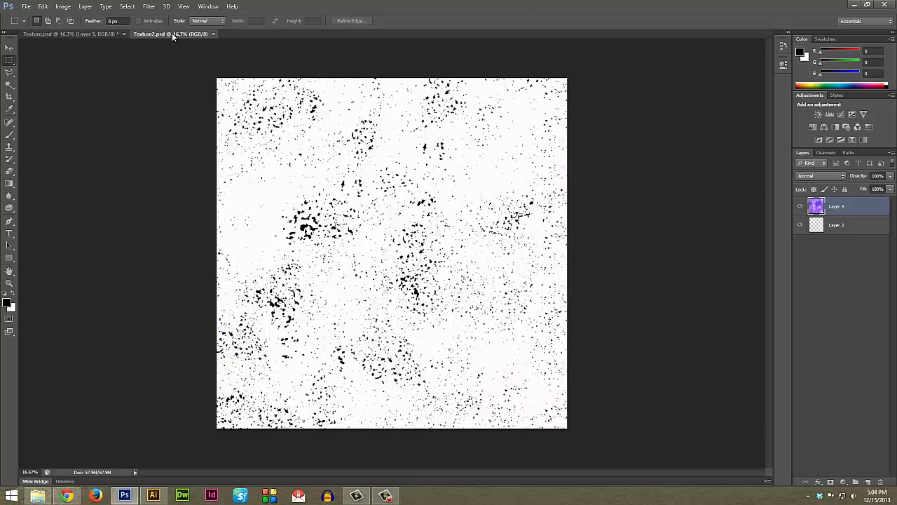
drag(286, 134, 517, 330)
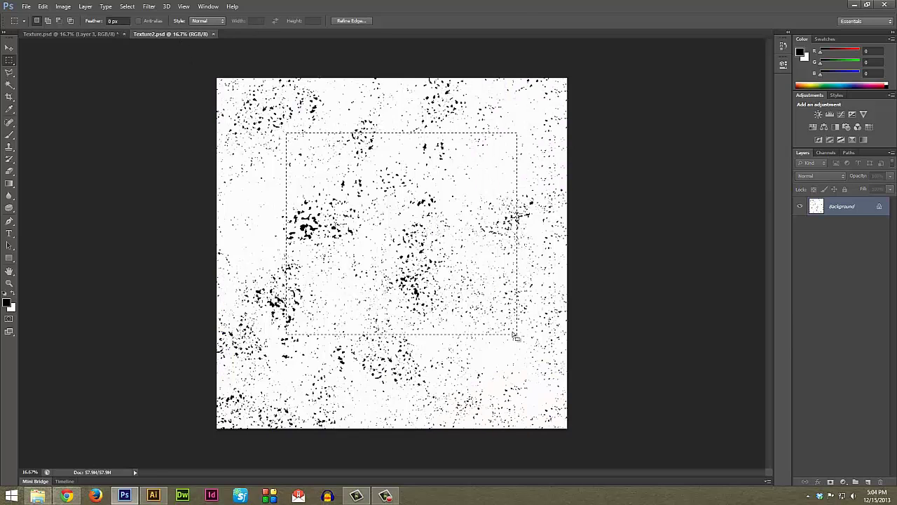
click(224, 136)
click(74, 32)
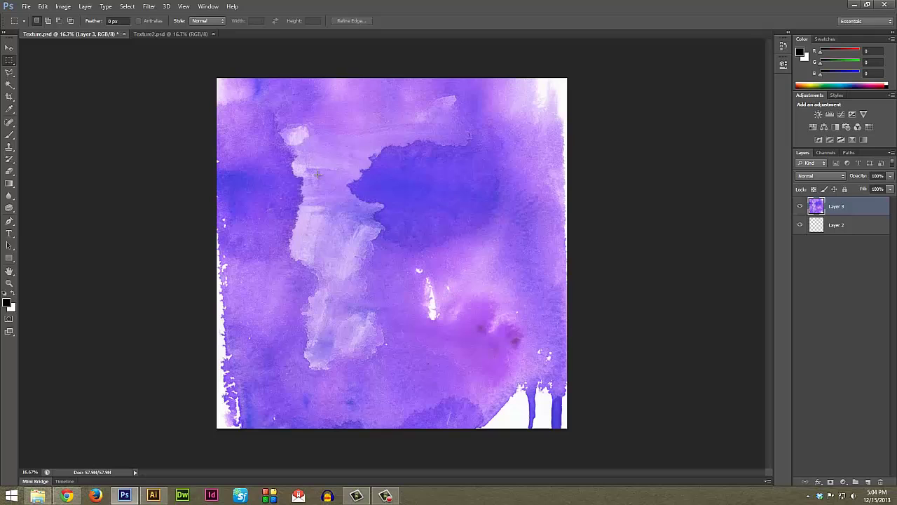
drag(294, 155, 517, 363)
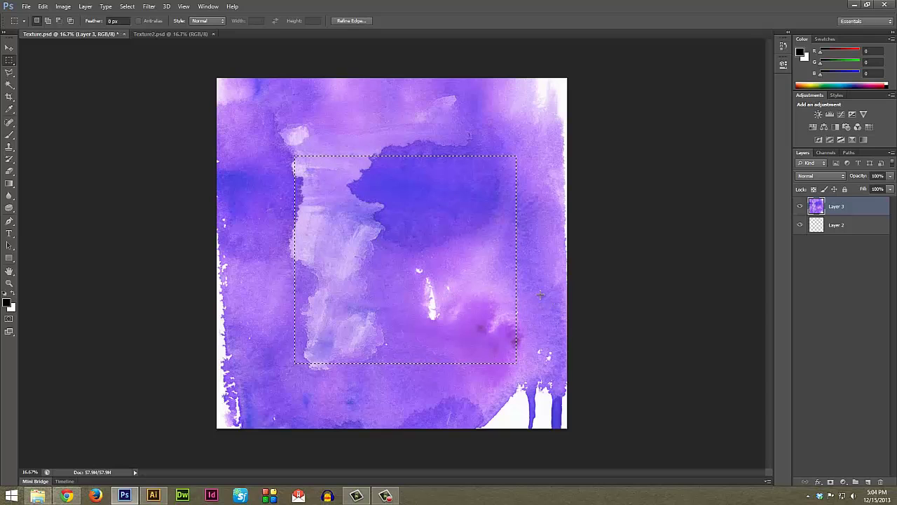
click(537, 288)
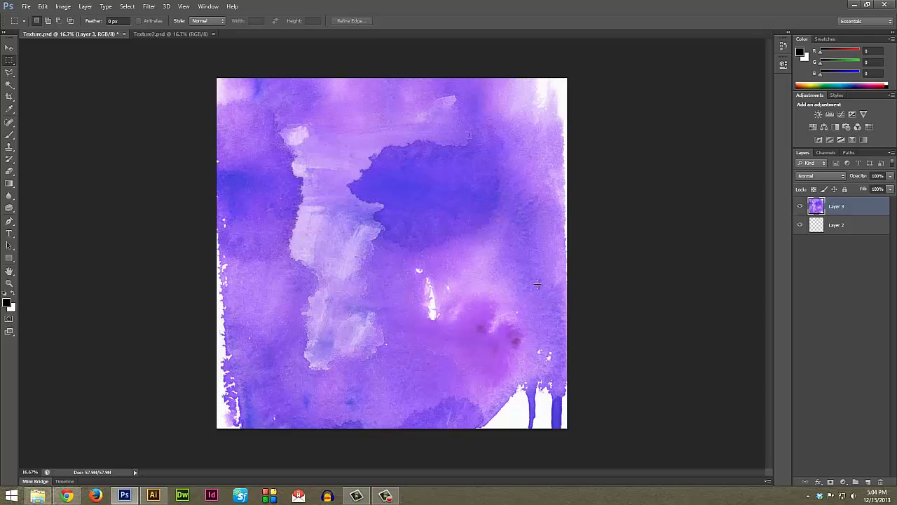
click(172, 36)
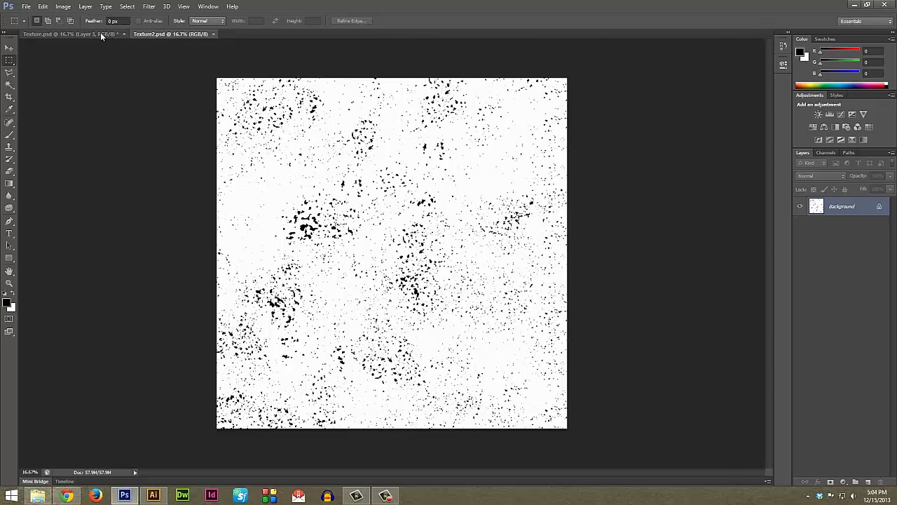
drag(259, 132, 454, 298)
click(104, 36)
drag(320, 161, 512, 317)
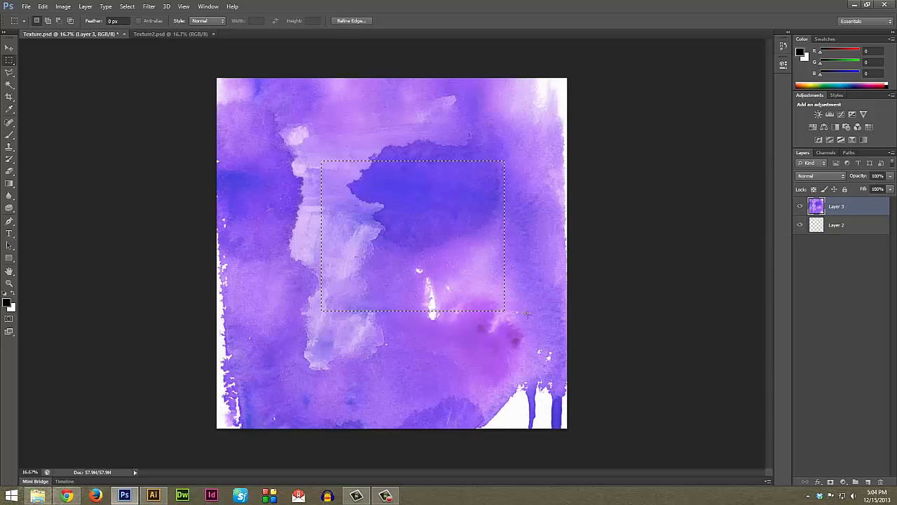
click(539, 304)
Convert Texture.psd to Grayscale, merging its layers and discarding colour
click(63, 7)
mouse_move(68, 19)
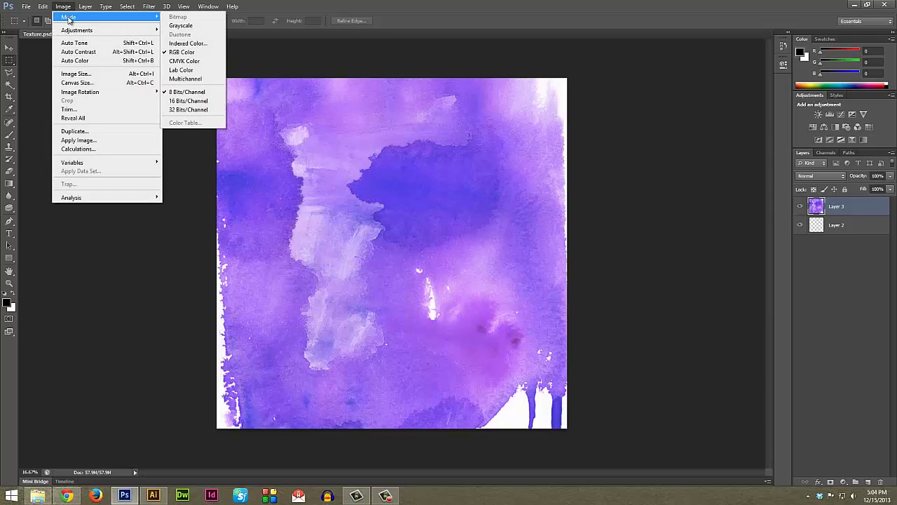
click(183, 27)
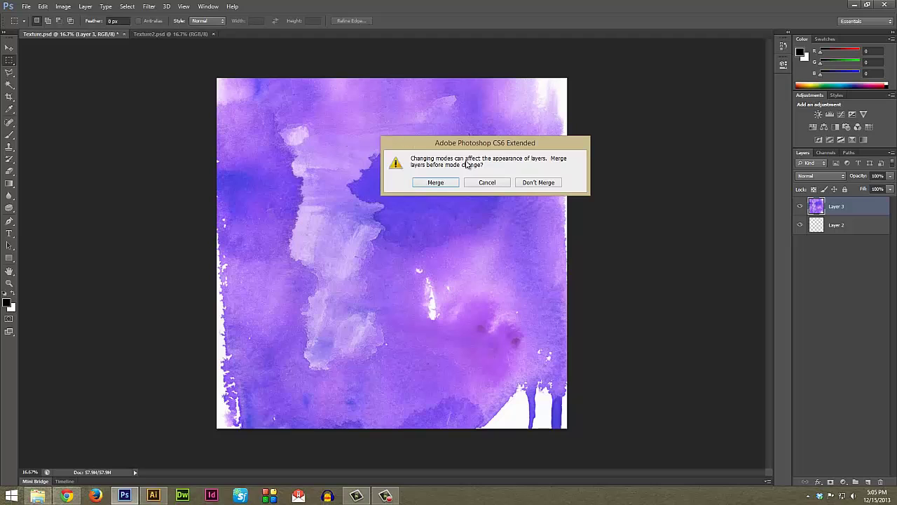
click(436, 183)
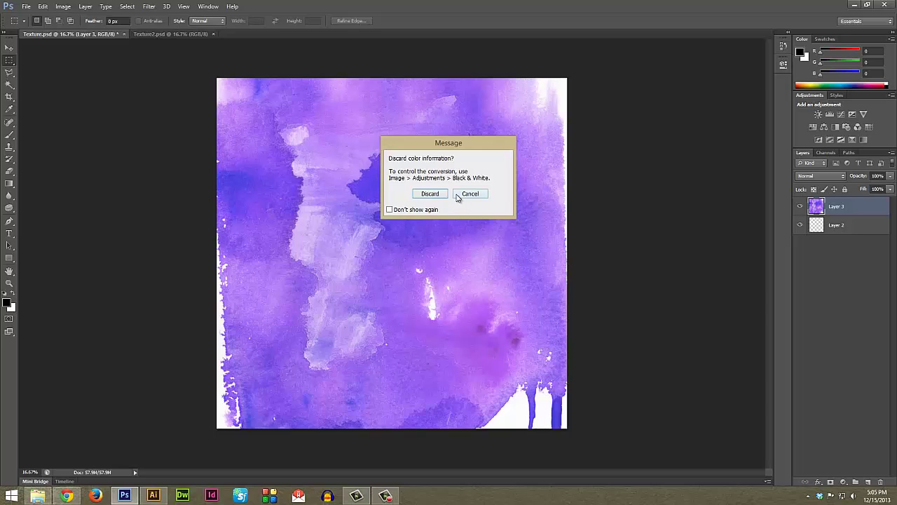
click(430, 194)
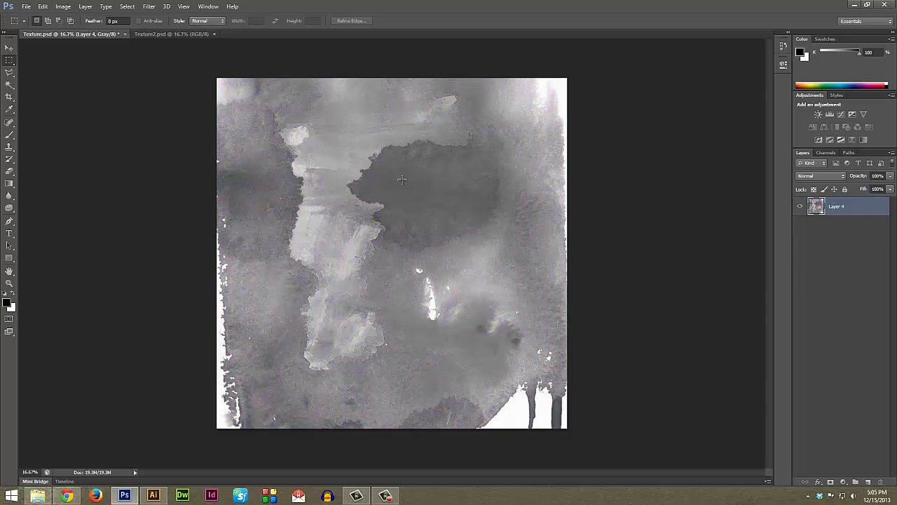
Flatten and convert the texture to a 300 pixels/inch Bitmap using 50% Threshold
click(63, 6)
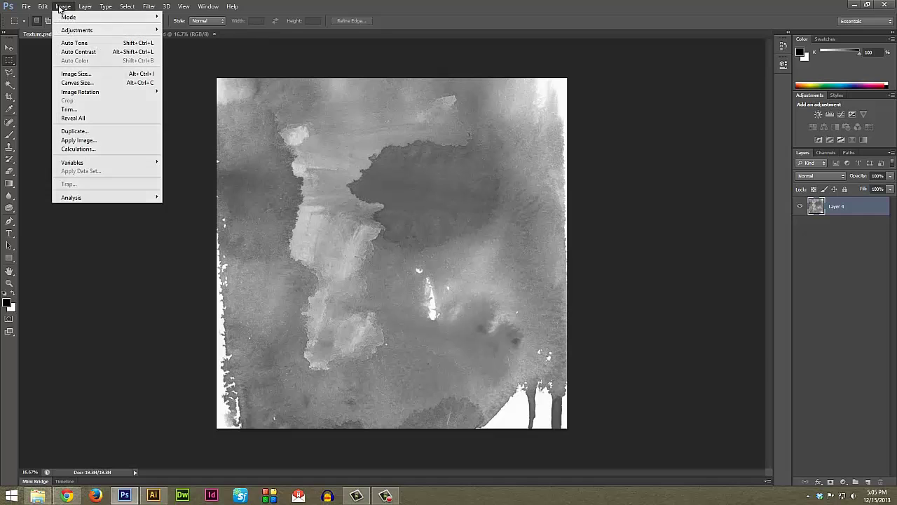
mouse_move(68, 16)
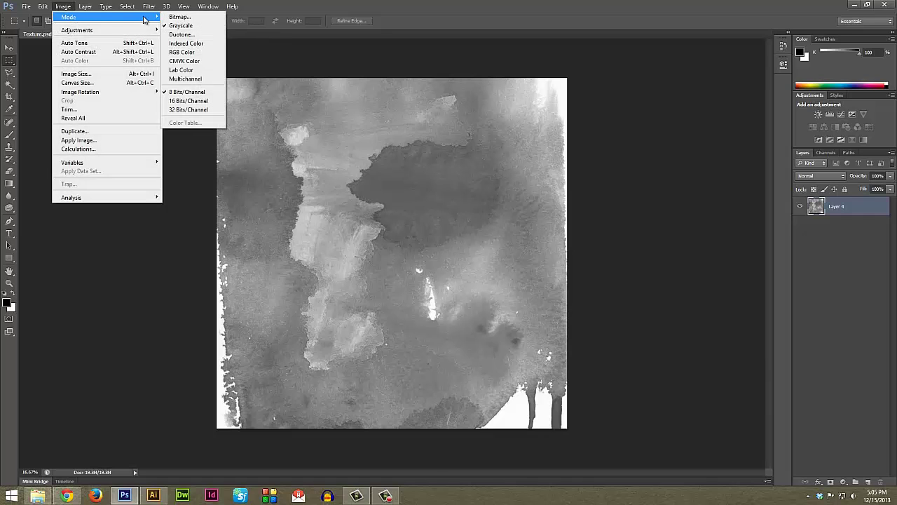
click(182, 18)
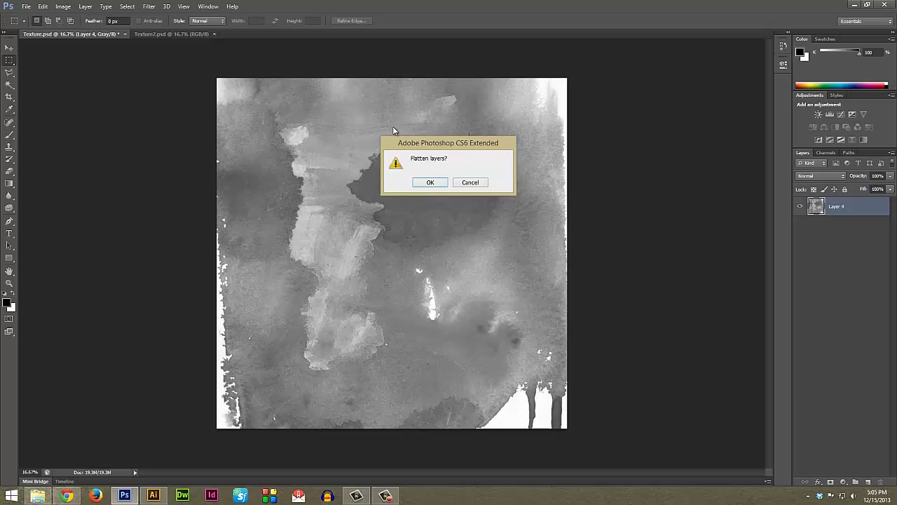
click(430, 183)
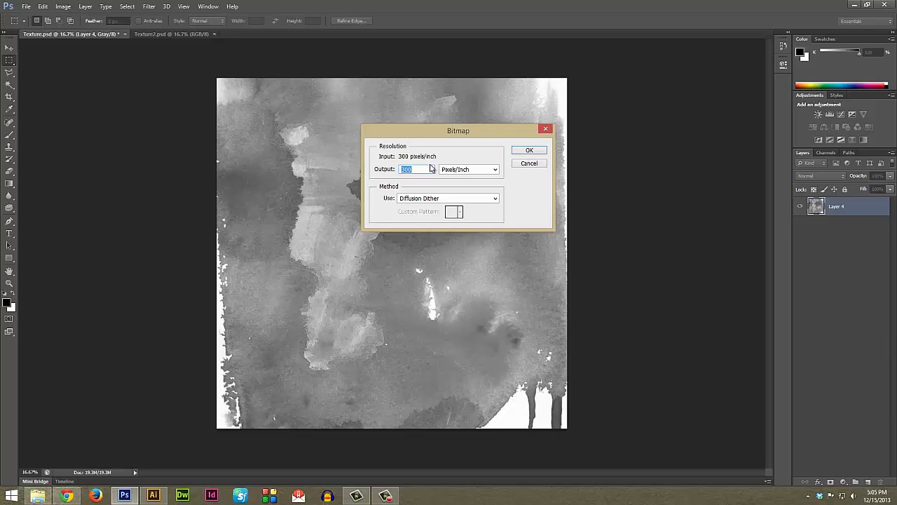
click(401, 169)
click(421, 169)
click(464, 199)
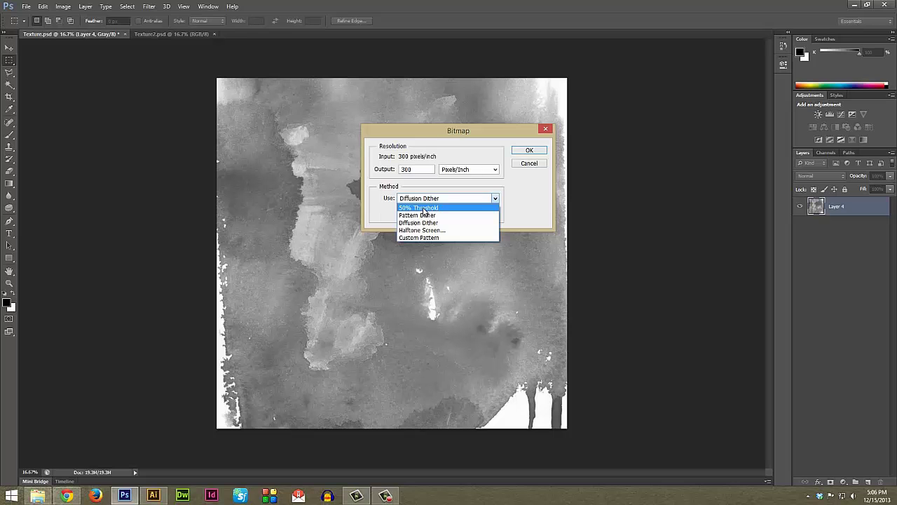
click(424, 209)
click(529, 150)
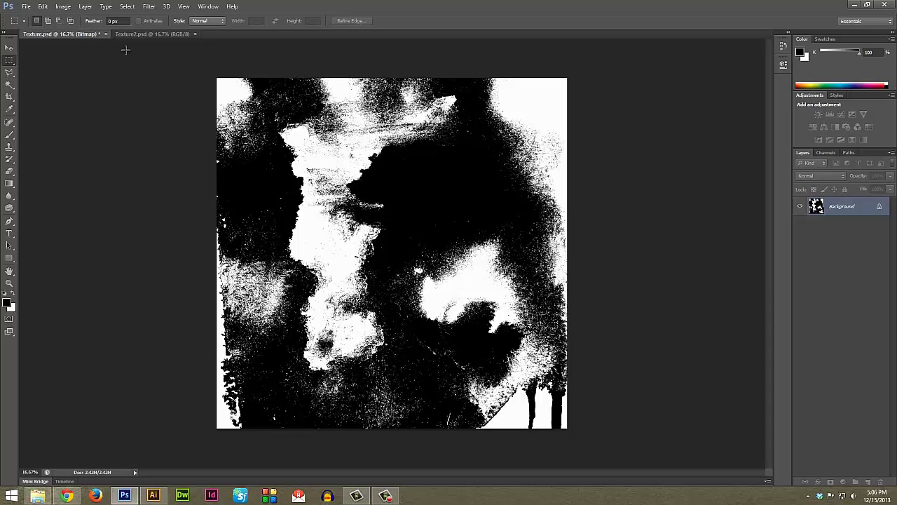
Undo the 50% Threshold bitmap conversion on Texture.psd
click(139, 34)
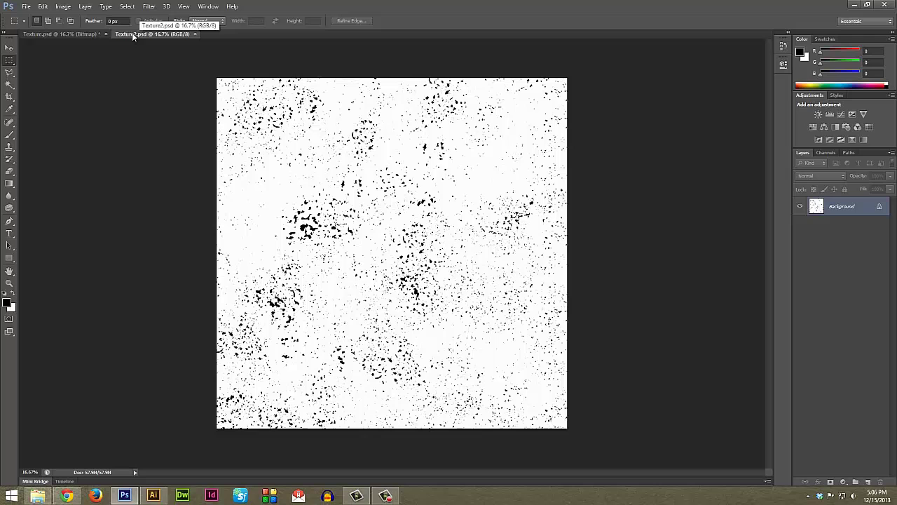
click(60, 34)
key(ctrl+z)
drag(297, 125, 505, 335)
click(504, 335)
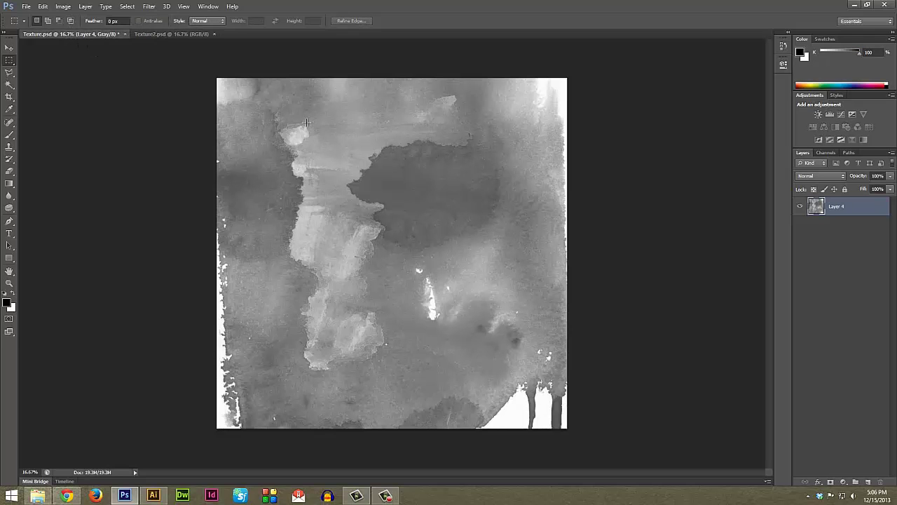
Reconvert Texture.psd to a 300 pixels/inch Bitmap using Diffusion Dither after flattening
click(63, 6)
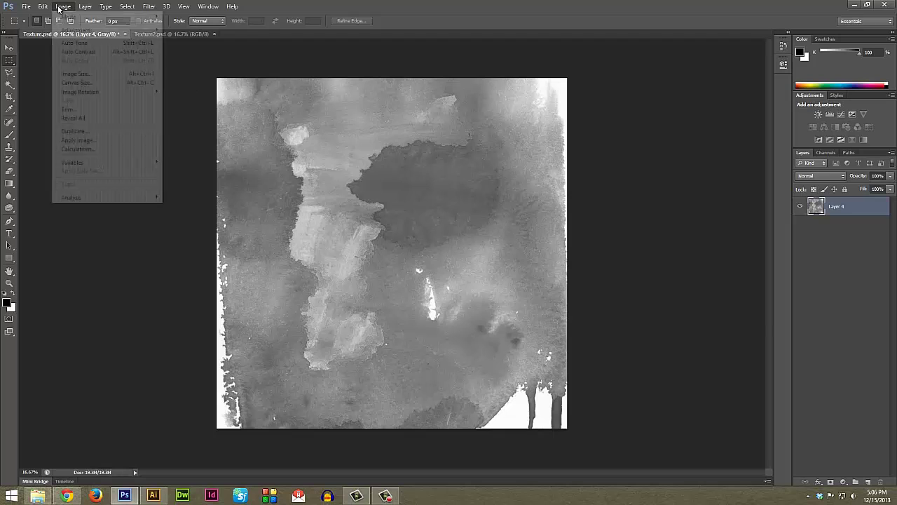
mouse_move(65, 17)
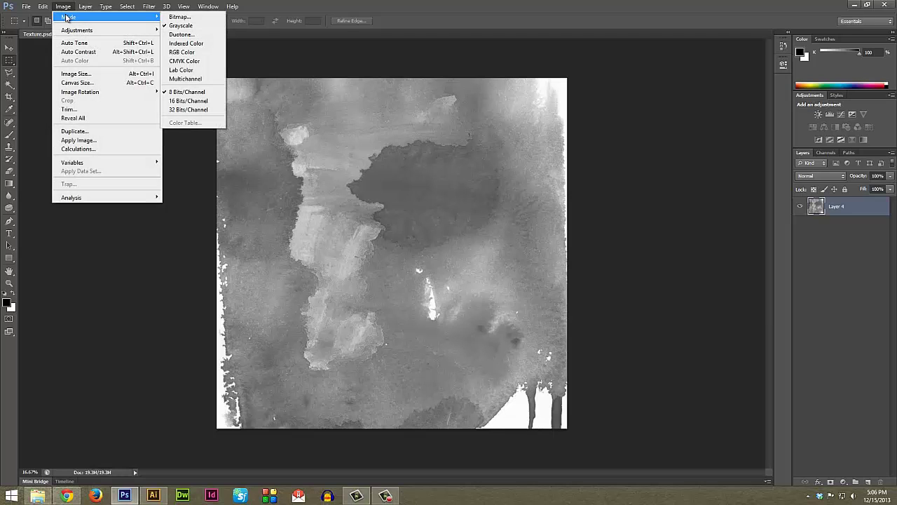
click(177, 18)
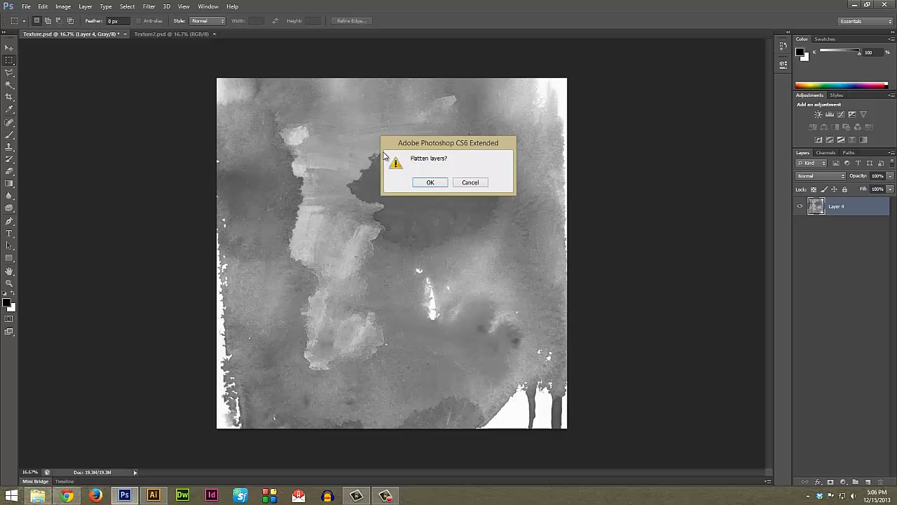
click(429, 183)
click(458, 201)
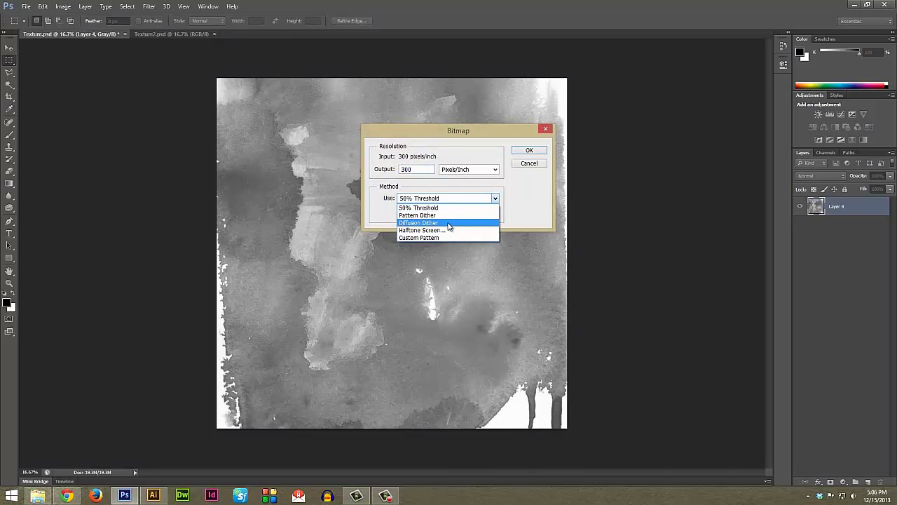
click(448, 223)
click(532, 152)
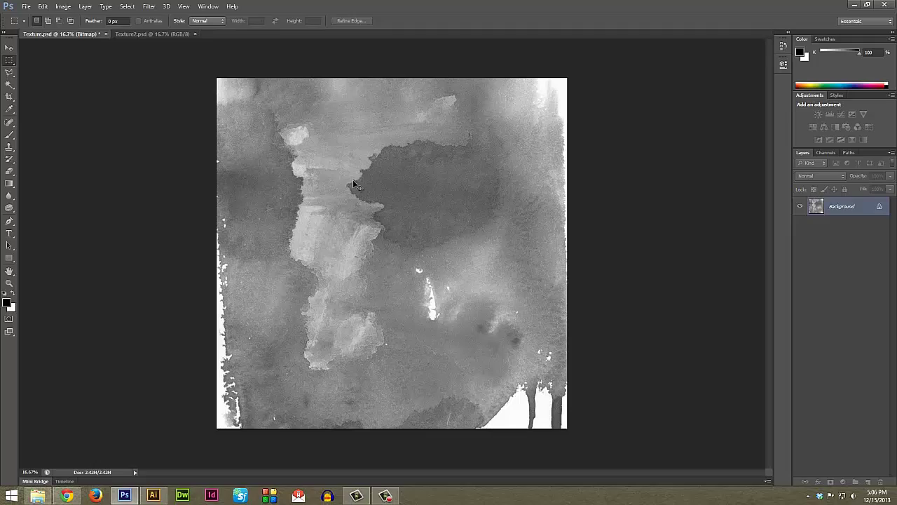
Zoom in and pan around to inspect the bitmap texture's dithered speckles
key(ctrl+plus)
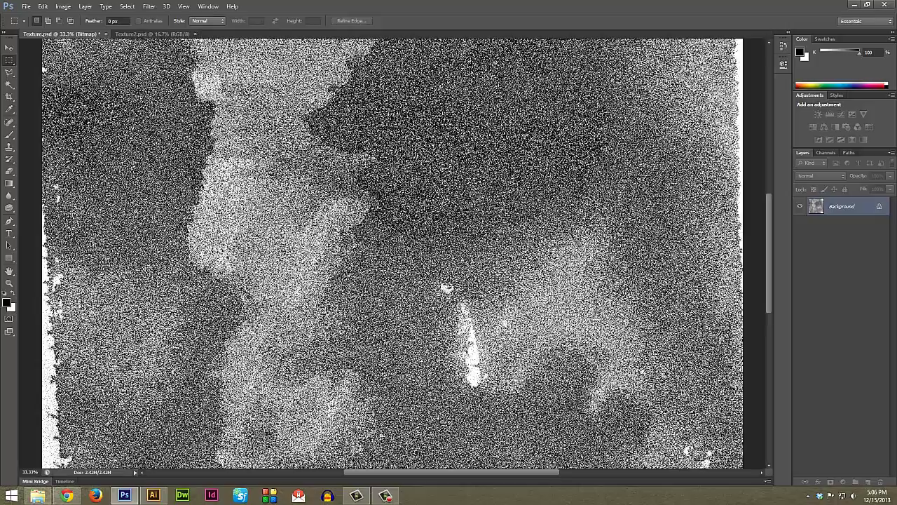
key(ctrl+plus)
key(ctrl+minus)
drag(378, 126, 470, 311)
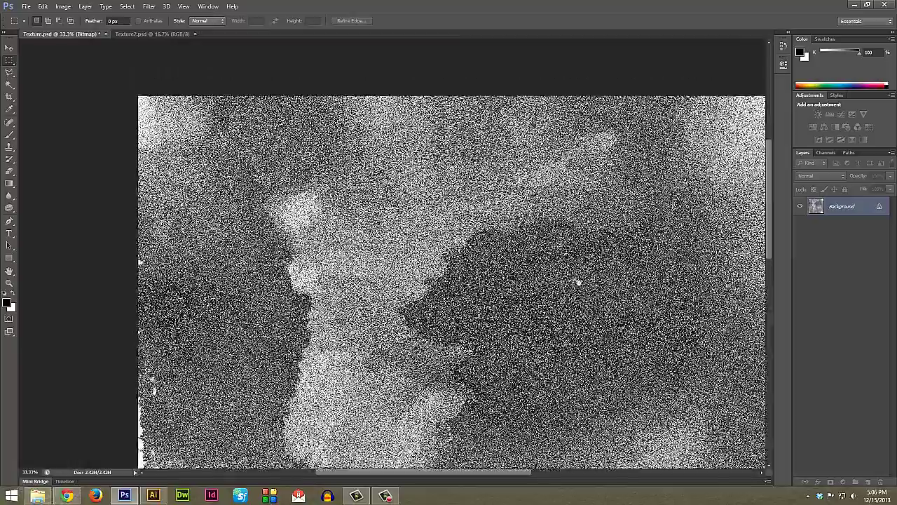
drag(577, 280, 381, 255)
drag(399, 305, 434, 150)
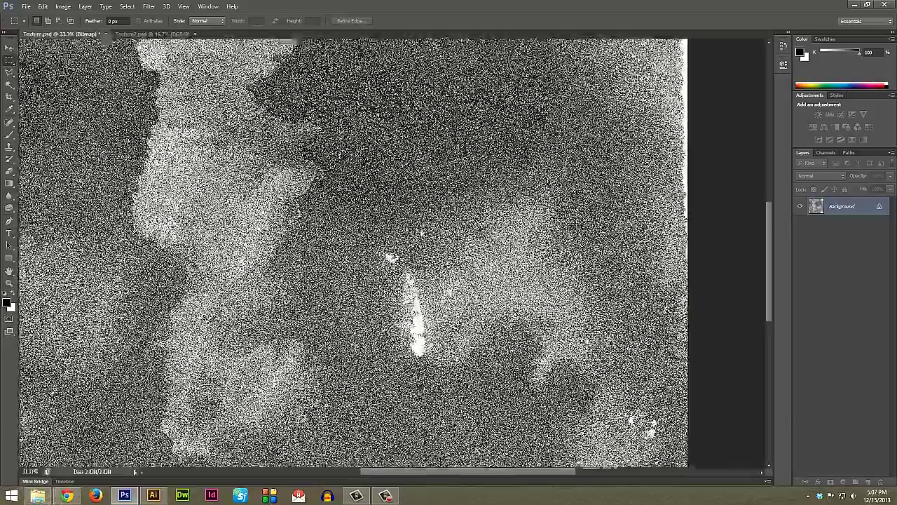
drag(387, 328, 437, 202)
Zoom back out to the whole texture and bring up Save As
key(ctrl+minus)
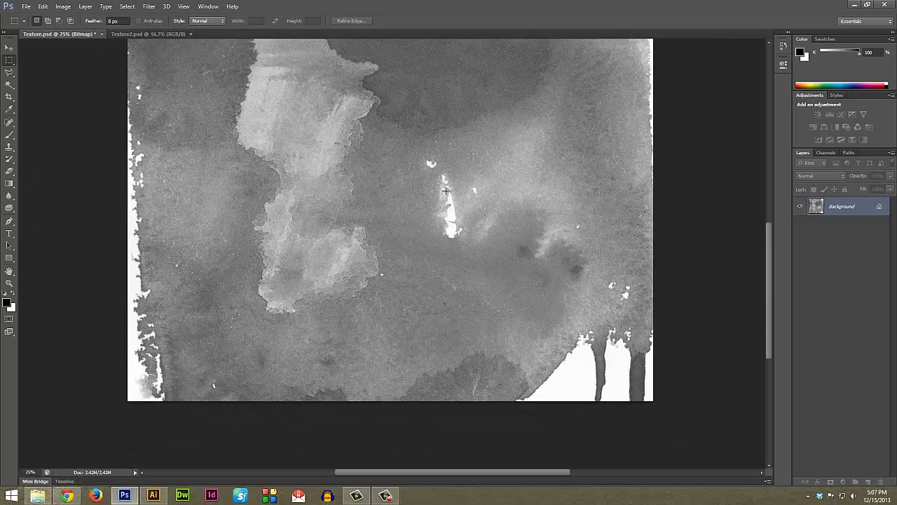
key(ctrl+minus)
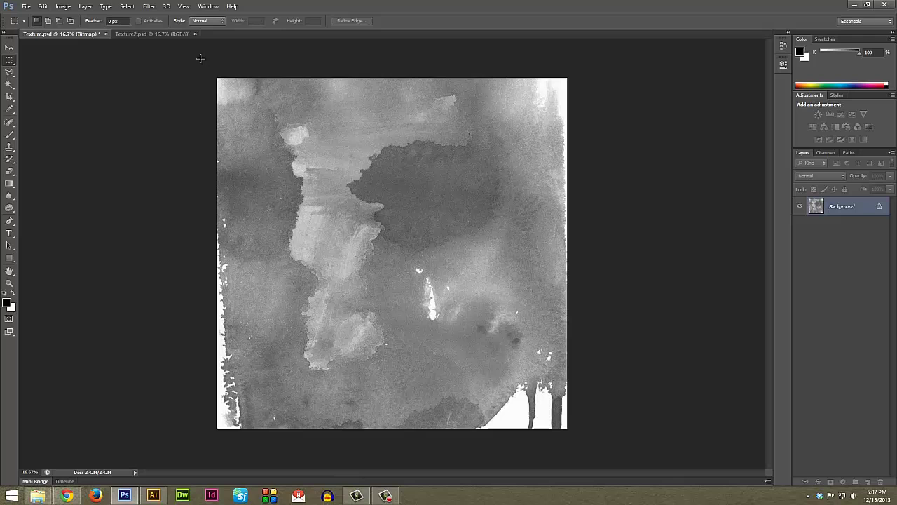
click(26, 6)
click(73, 119)
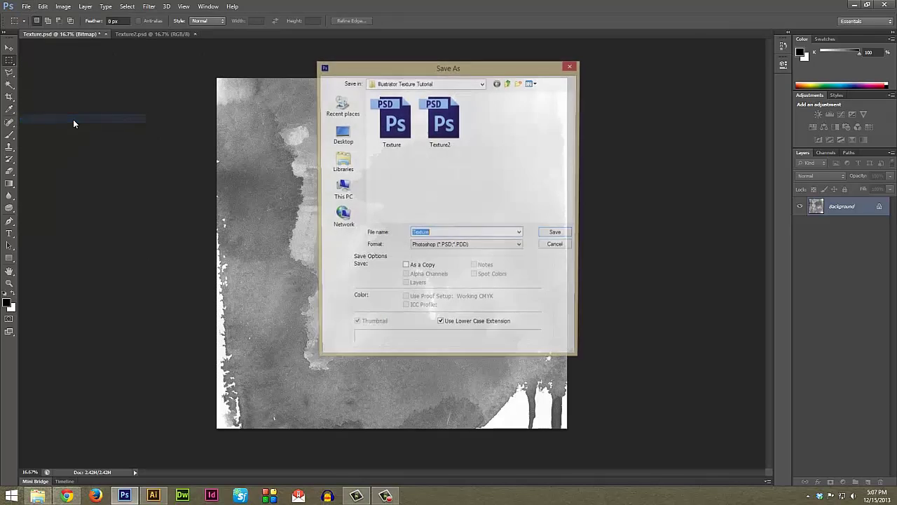
Choose TIFF format and save the texture as Texture.tif with no image compression
click(454, 235)
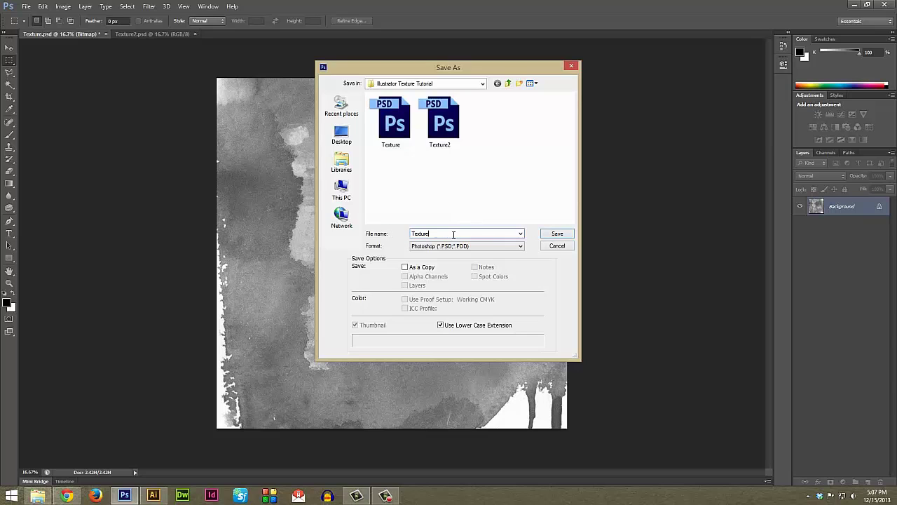
click(460, 246)
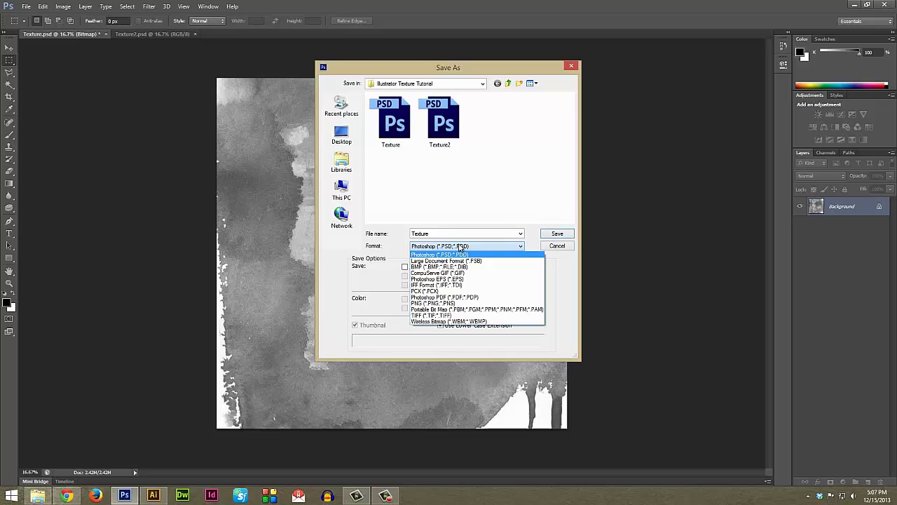
click(432, 316)
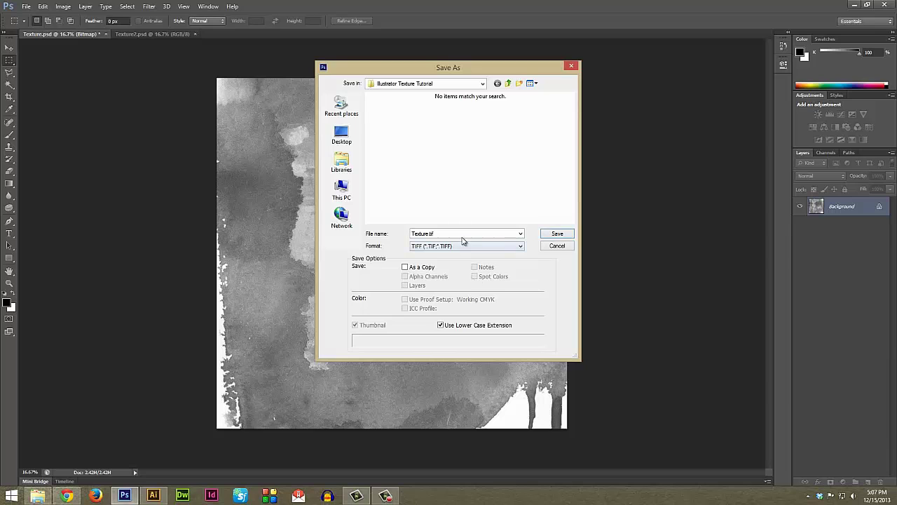
click(561, 236)
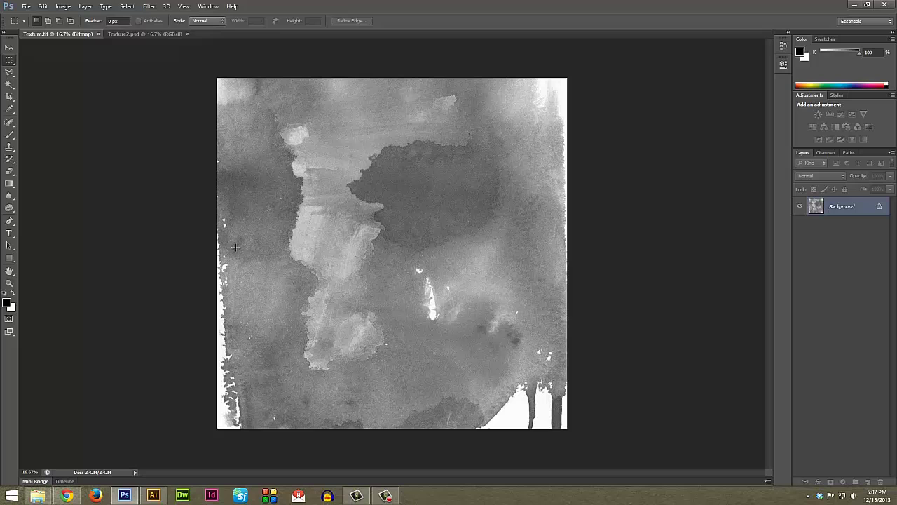
Switch to working.ai in Illustrator and select only the TEST text
click(153, 495)
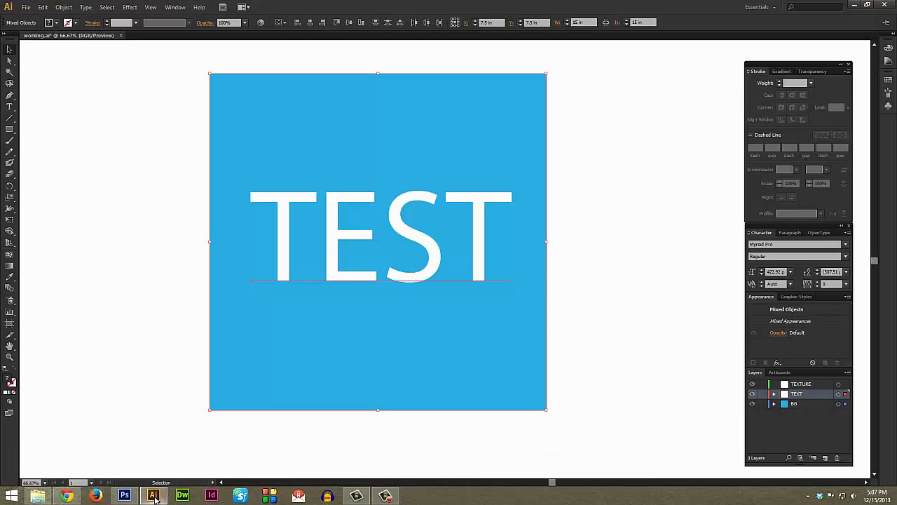
click(173, 256)
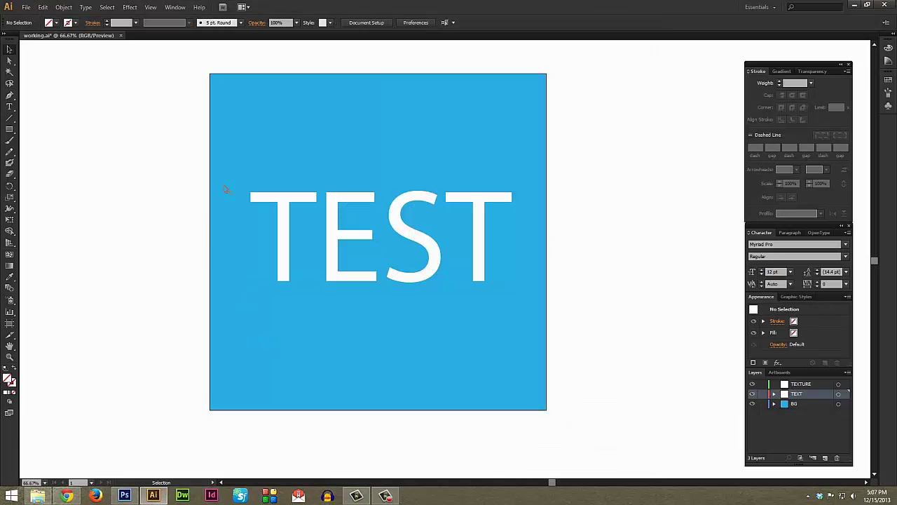
drag(630, 132, 505, 301)
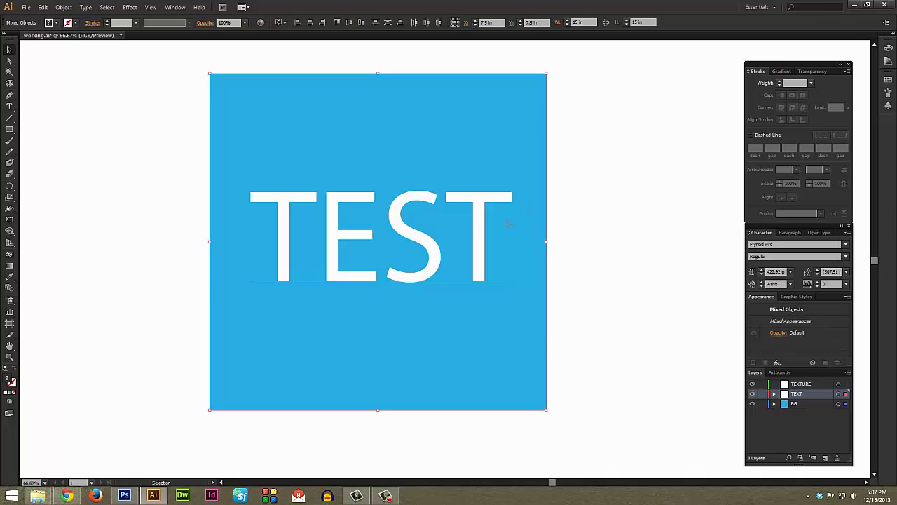
click(618, 202)
click(477, 234)
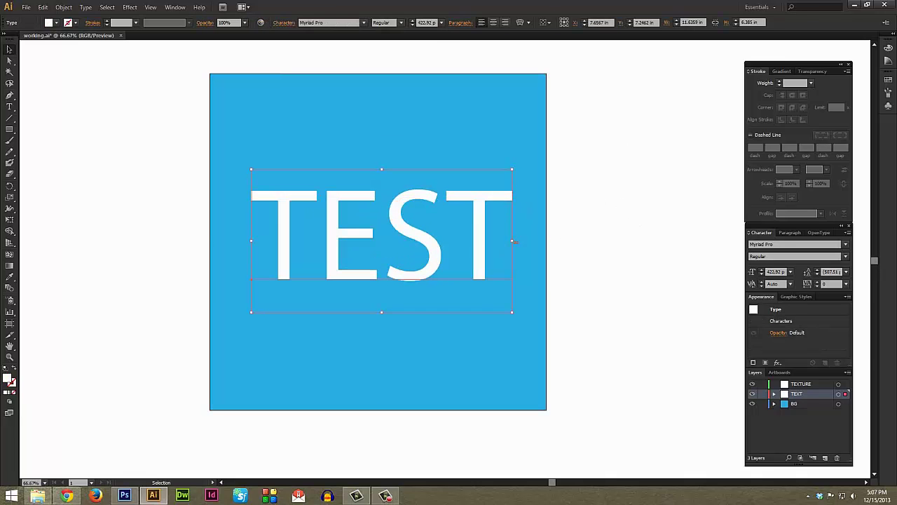
Lock the TEXT layer and make BG the active layer
click(763, 393)
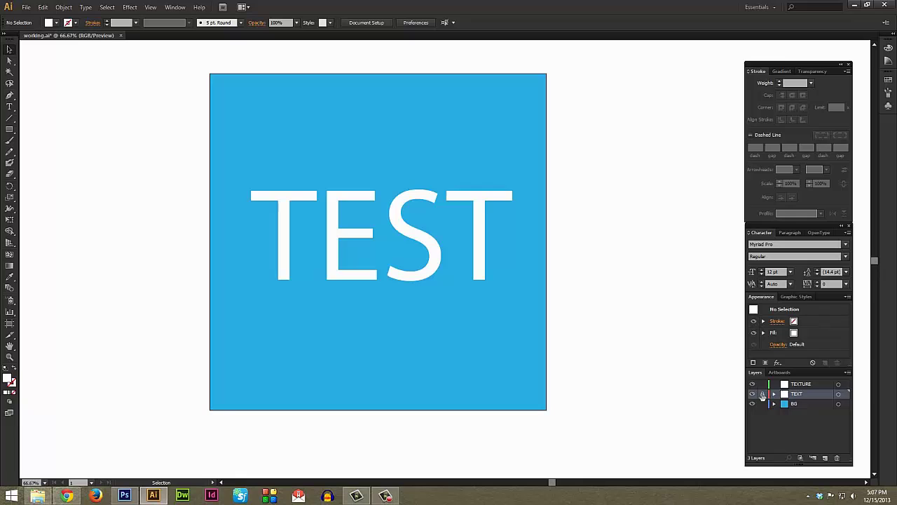
click(793, 405)
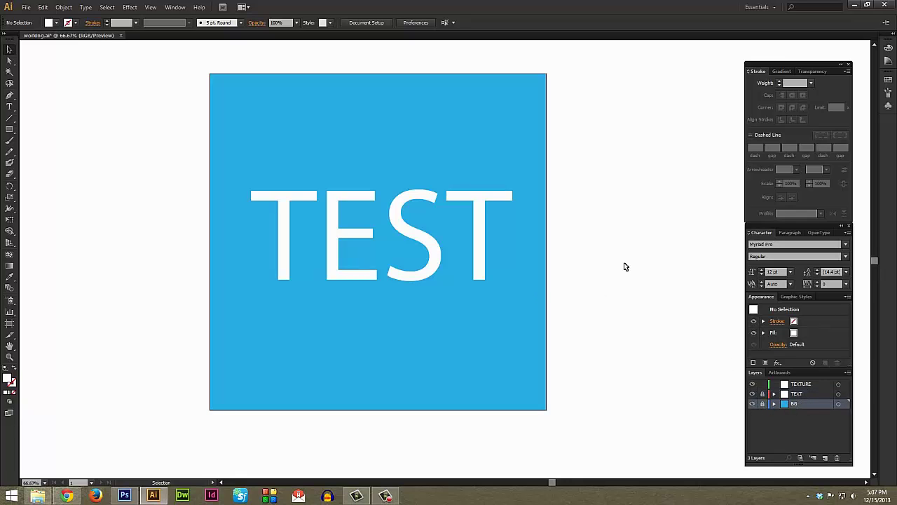
drag(615, 264, 415, 372)
click(182, 7)
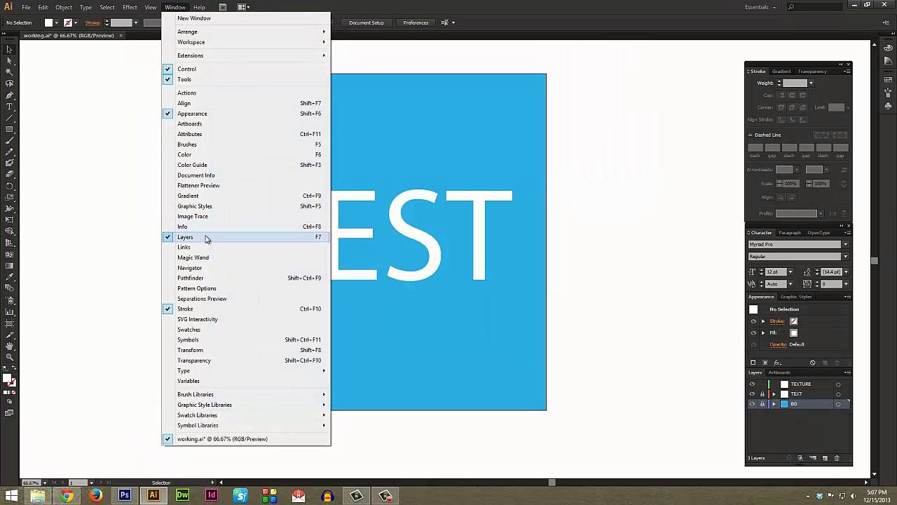
click(597, 248)
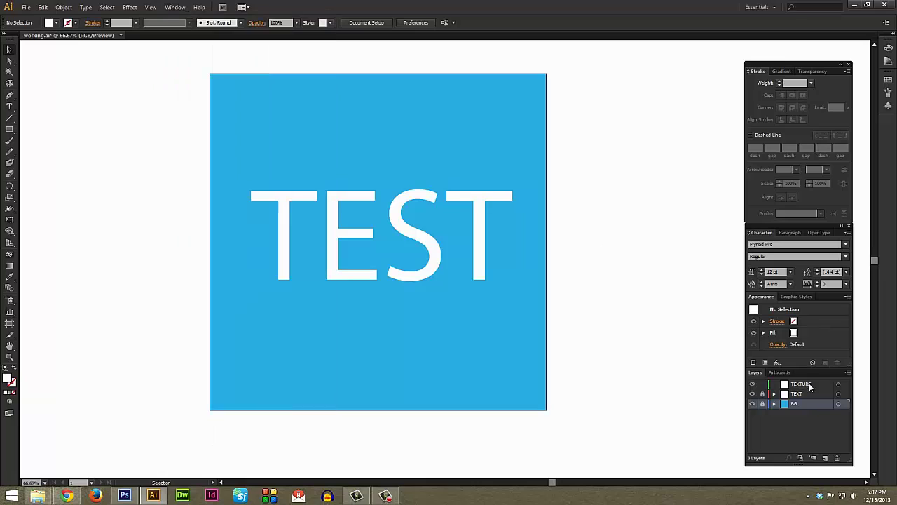
Lock the BG layer and make TEXTURE the active layer
click(763, 404)
click(797, 386)
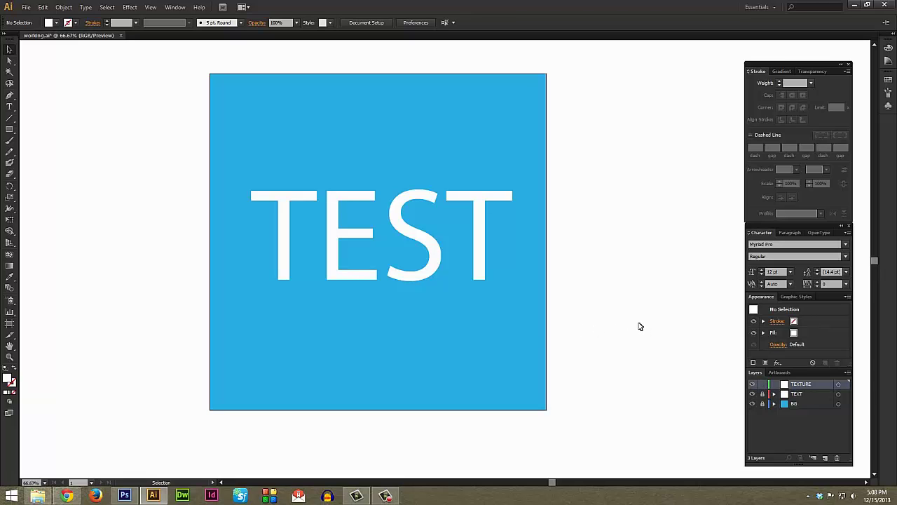
click(753, 394)
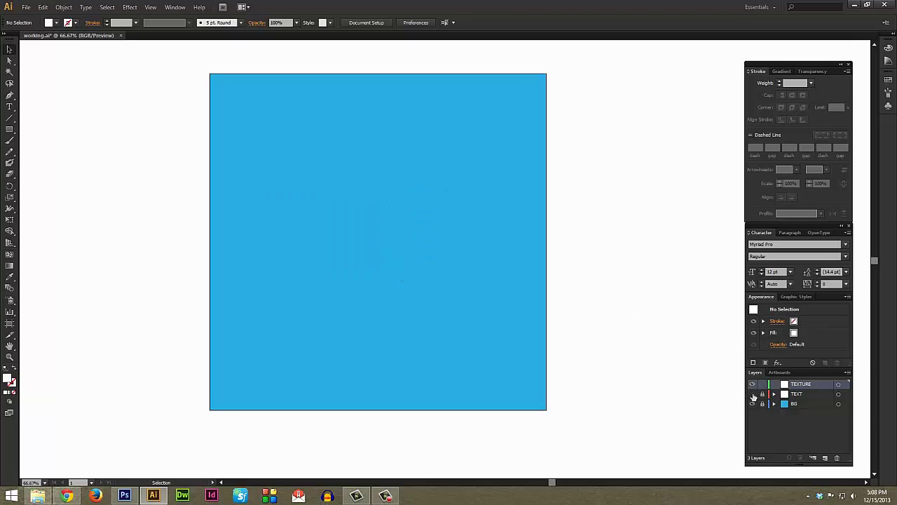
click(753, 394)
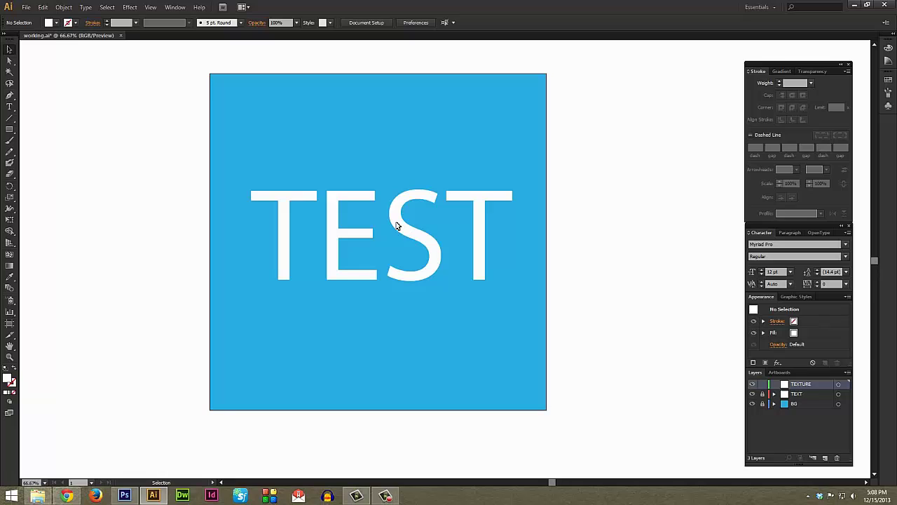
Place Texture.tif from the Illustrator Texture Tutorial folder onto the artboard
click(26, 7)
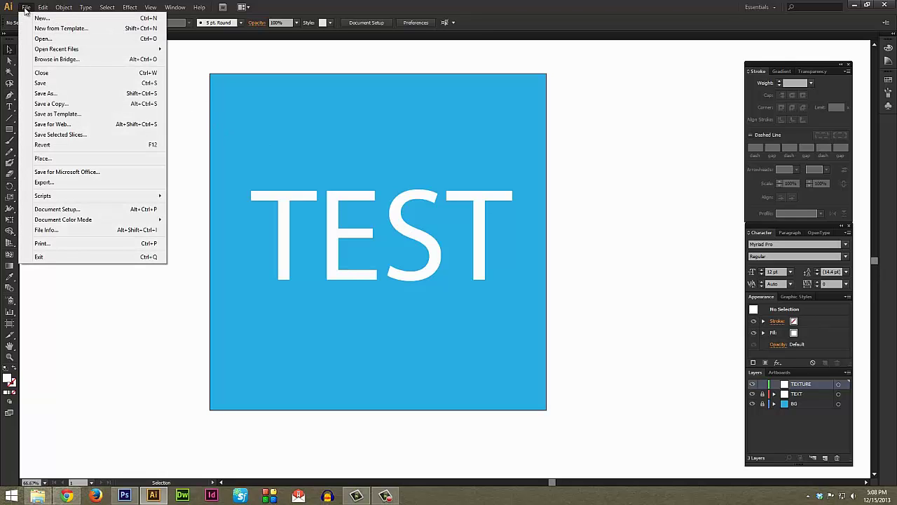
click(62, 159)
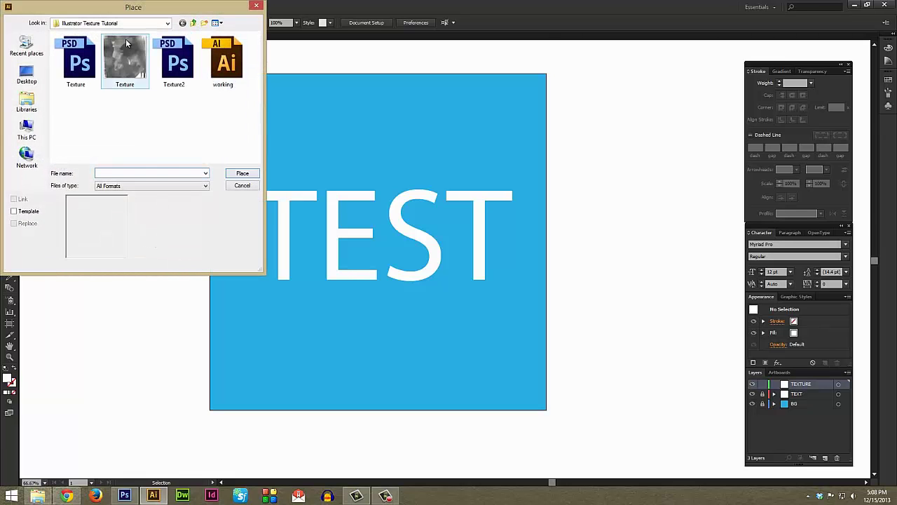
click(168, 25)
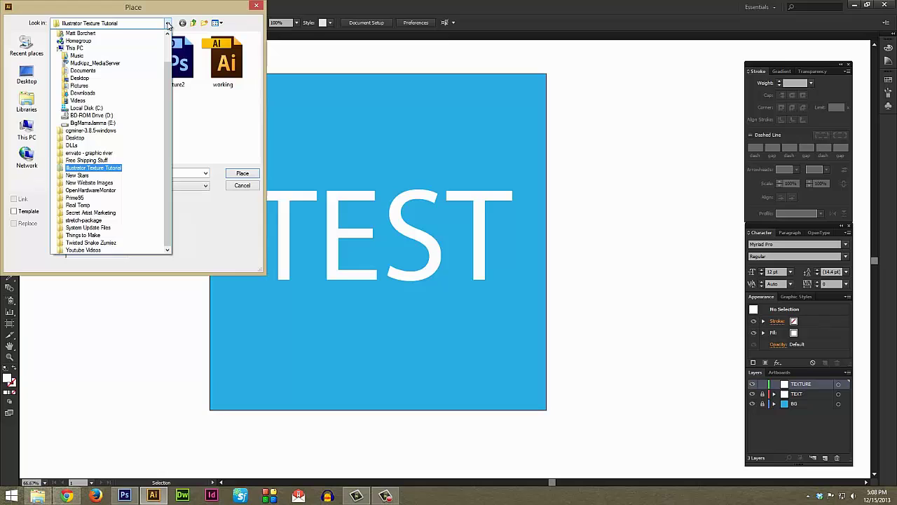
click(167, 25)
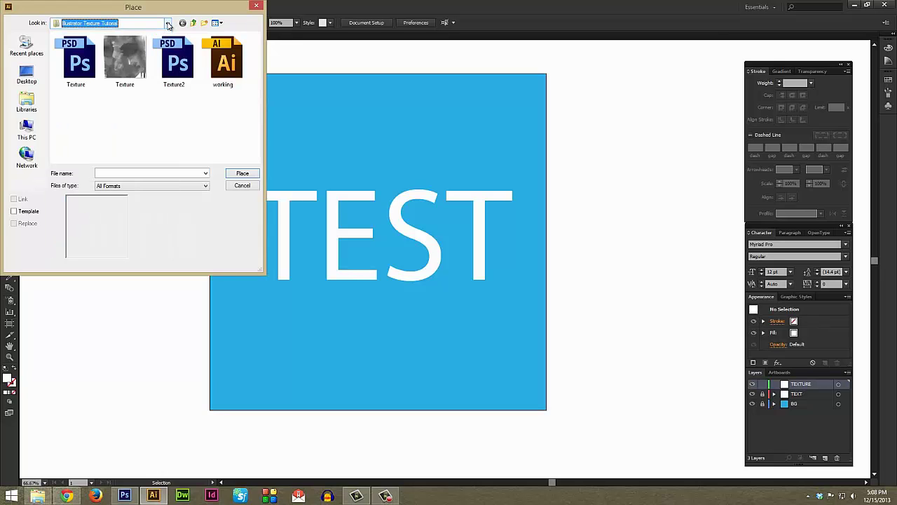
click(130, 56)
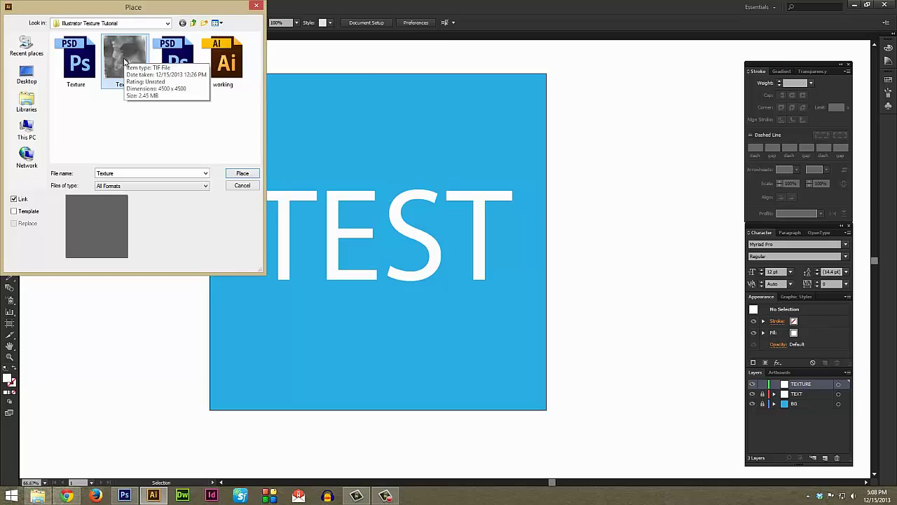
click(245, 175)
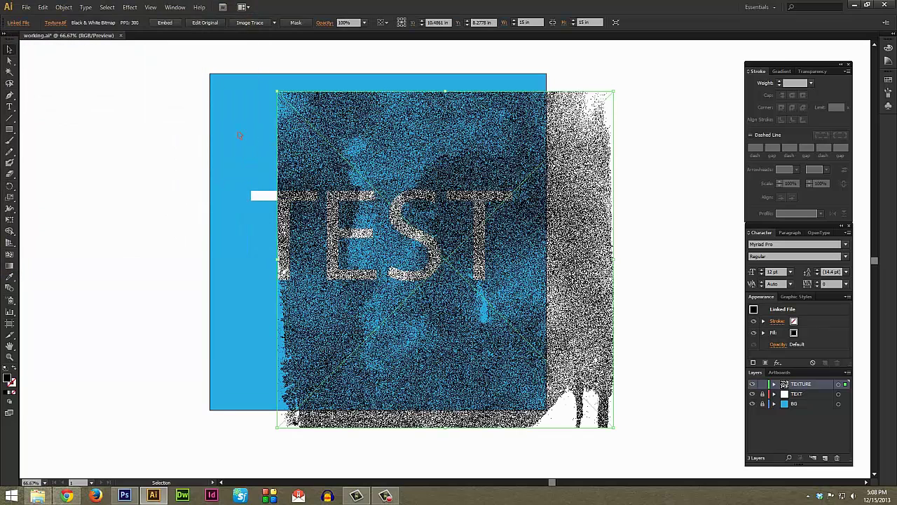
Position the placed texture over the blue square, then switch to Texture.tif in Photoshop
key(shift+Left)
key(shift+Left)
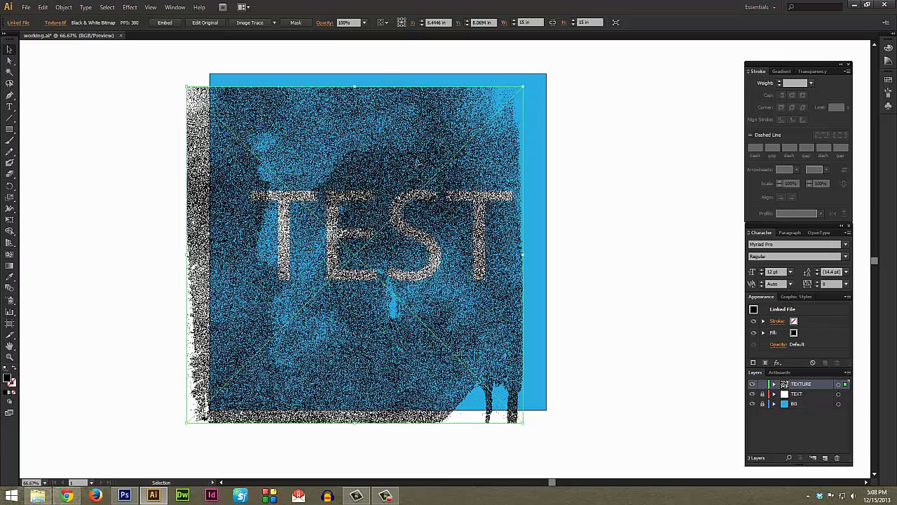
drag(491, 211, 422, 156)
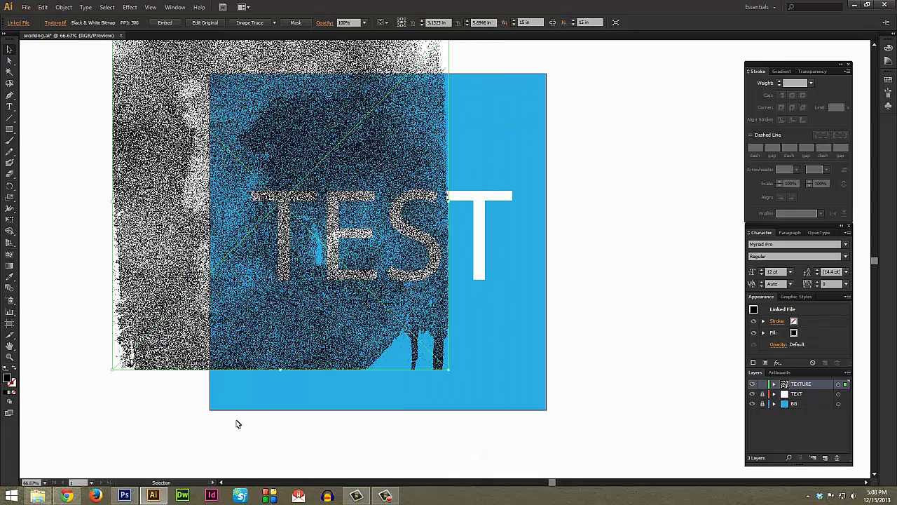
click(124, 496)
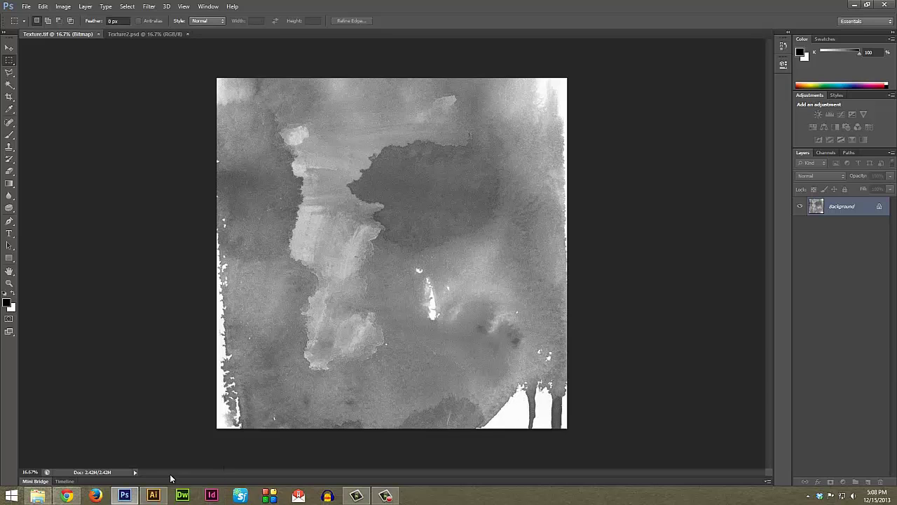
Switch from Photoshop back to working.ai in Illustrator
click(153, 496)
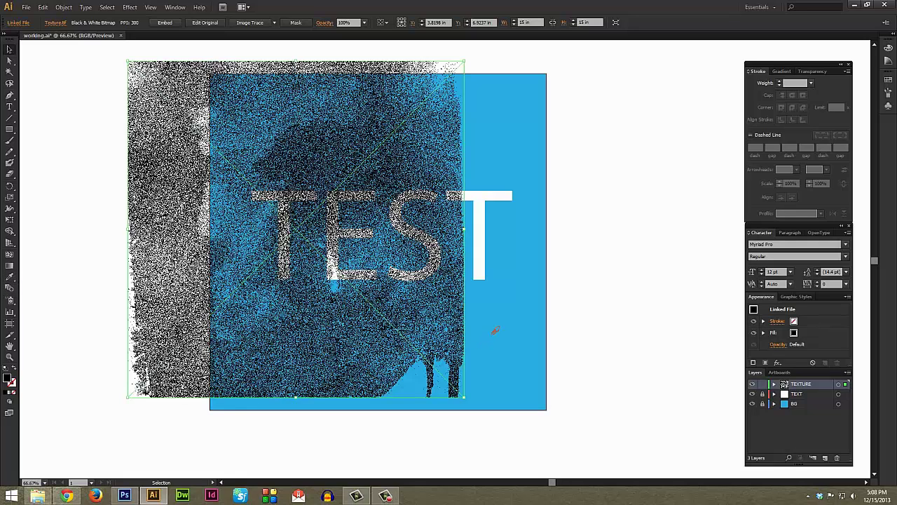
Sample the blue background with the Eyedropper and align the texture over the square
key(i)
click(504, 323)
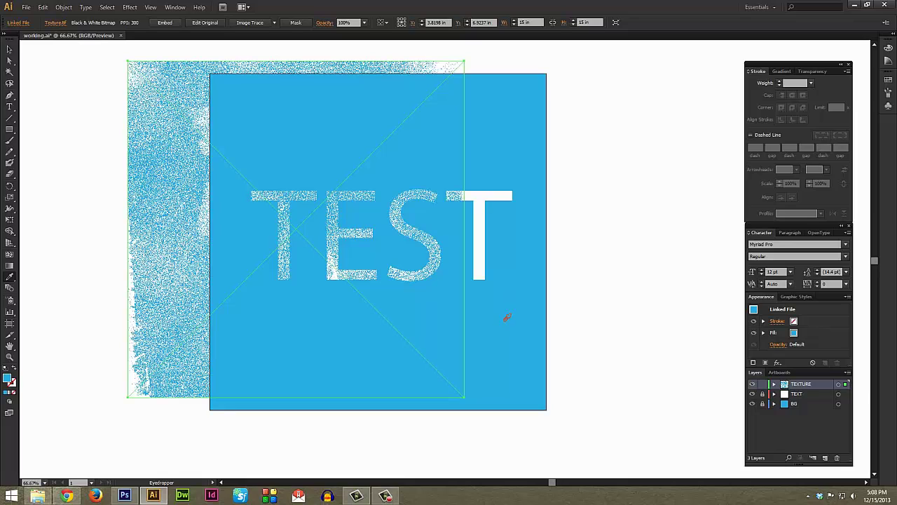
key(v)
drag(425, 320, 487, 332)
click(643, 303)
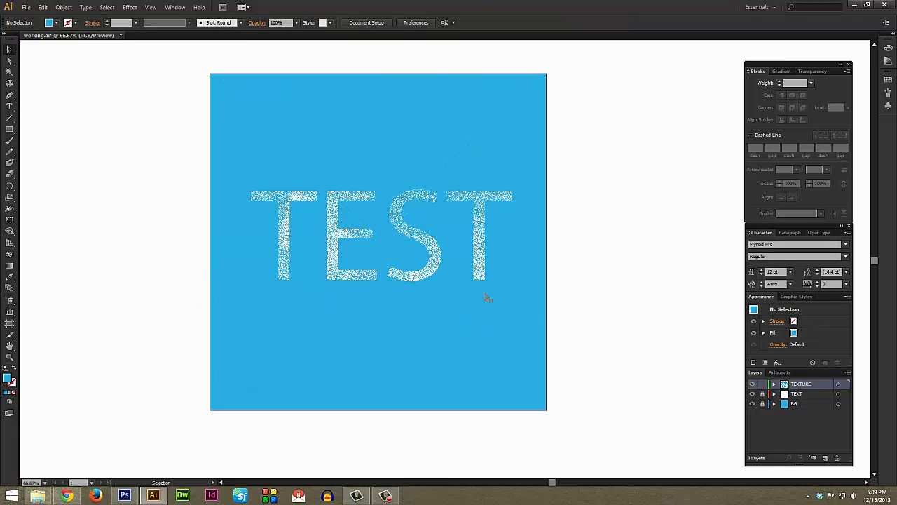
Try a green fill on the texture through the Color Picker
double_click(9, 378)
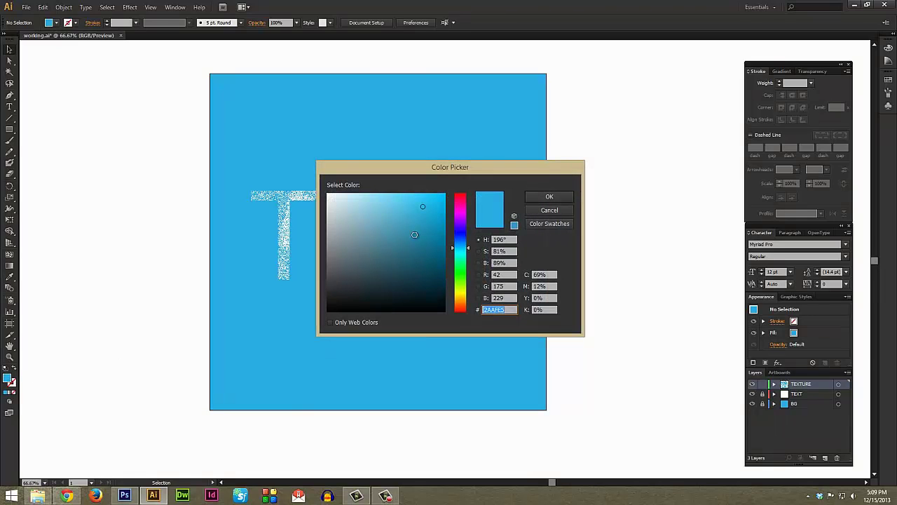
drag(462, 259, 462, 271)
click(435, 194)
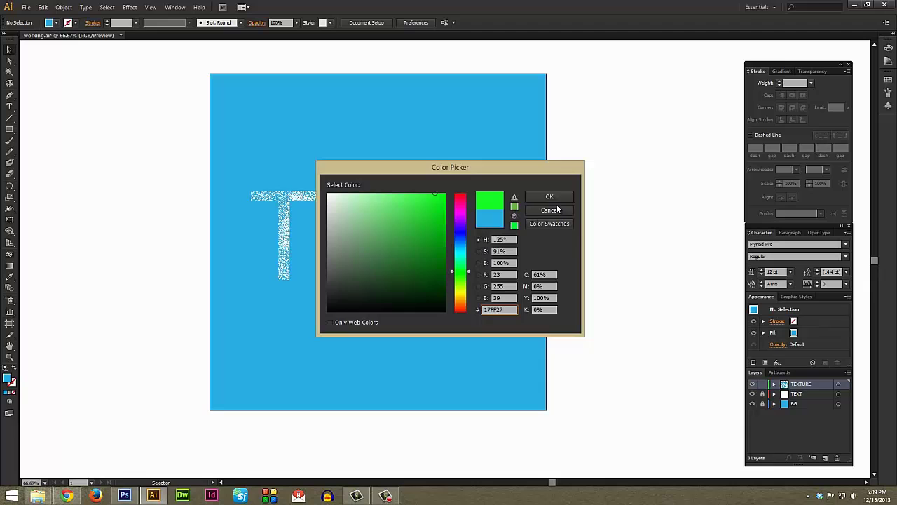
click(550, 209)
click(337, 295)
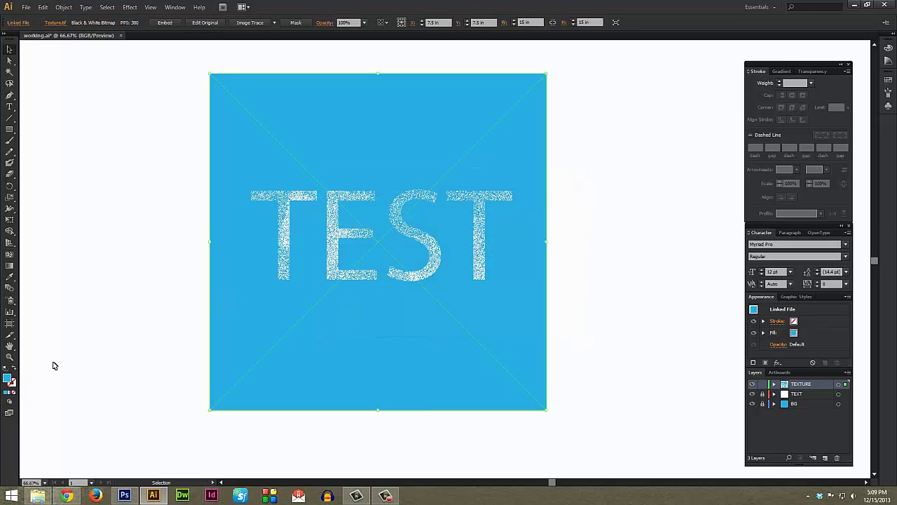
double_click(9, 379)
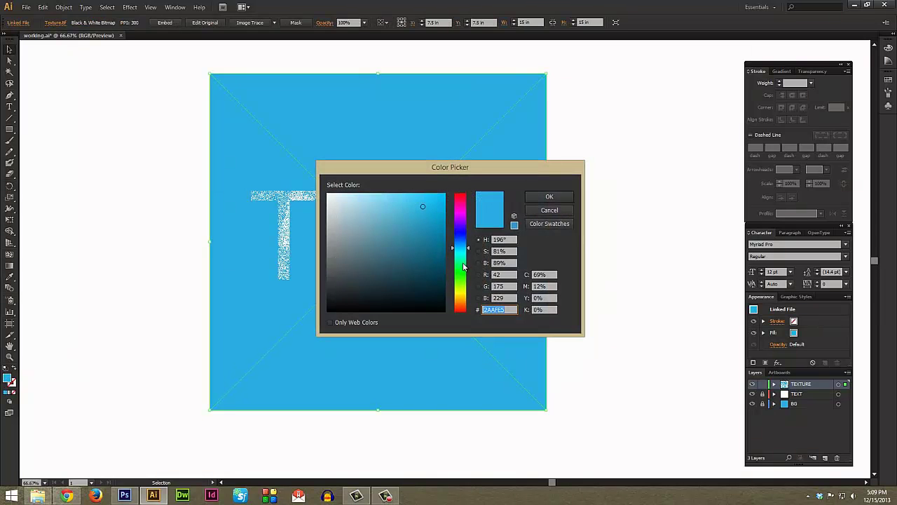
drag(463, 267, 463, 272)
click(438, 197)
click(550, 196)
click(607, 230)
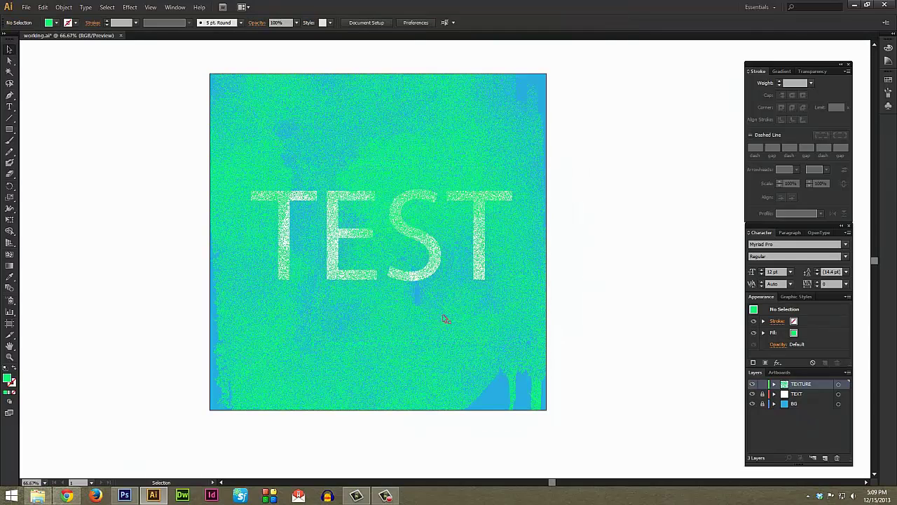
Recolour the texture white with fill #FFFFFF
click(409, 312)
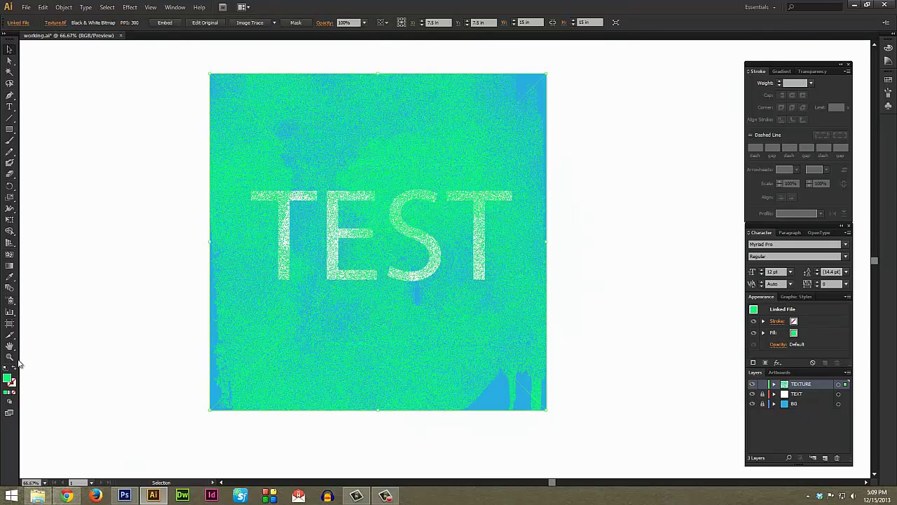
double_click(8, 378)
text(ffffff)
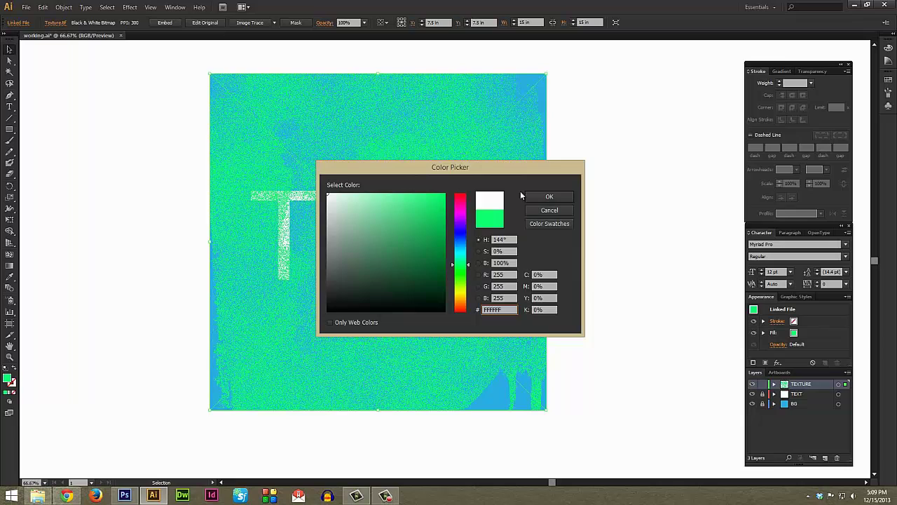
click(550, 196)
Preview the artwork without the texture, then change the lettering from TEST to TEXT
click(623, 199)
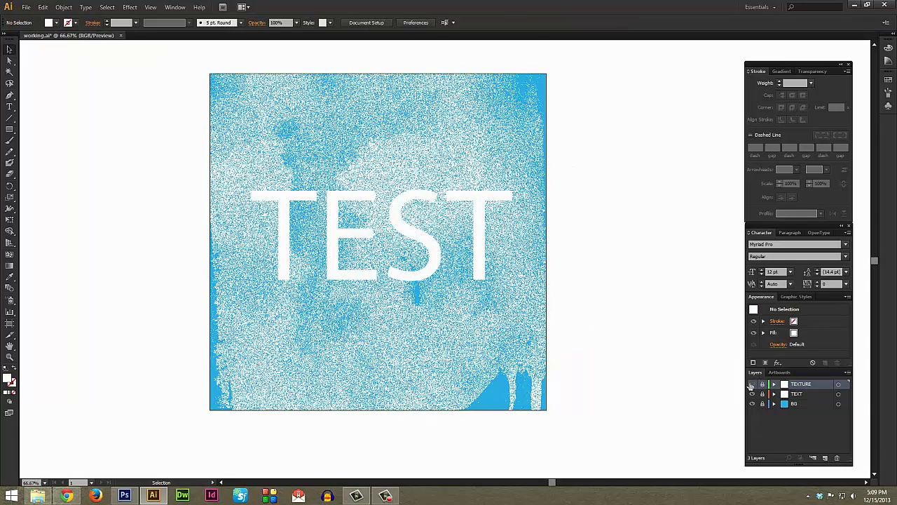
click(752, 384)
click(752, 385)
click(481, 258)
double_click(409, 249)
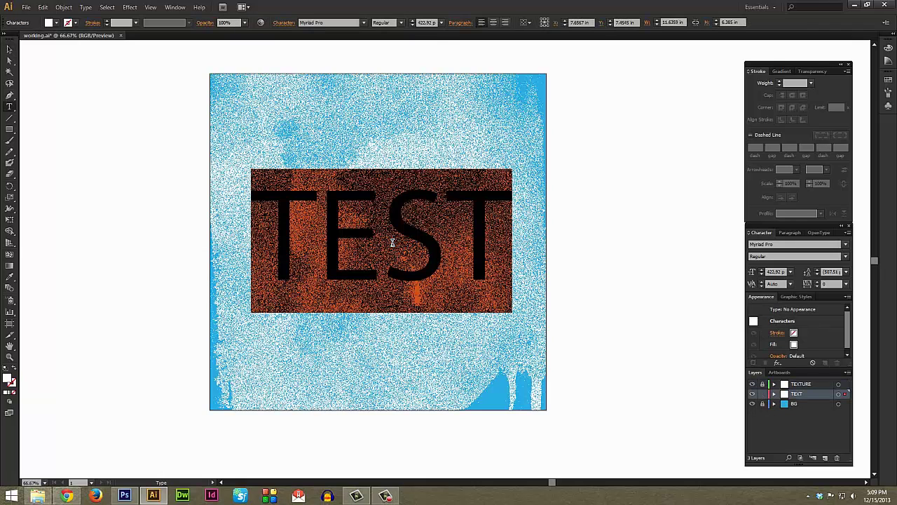
text(TEXT)
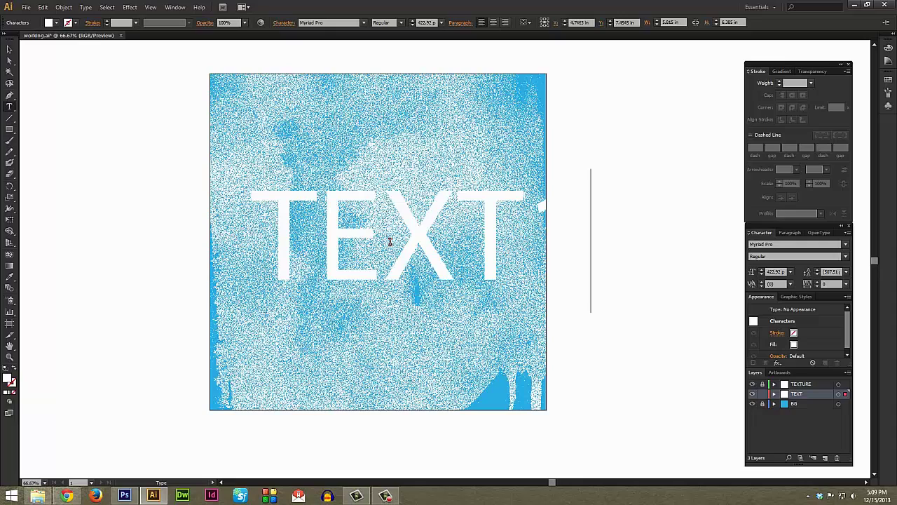
click(10, 51)
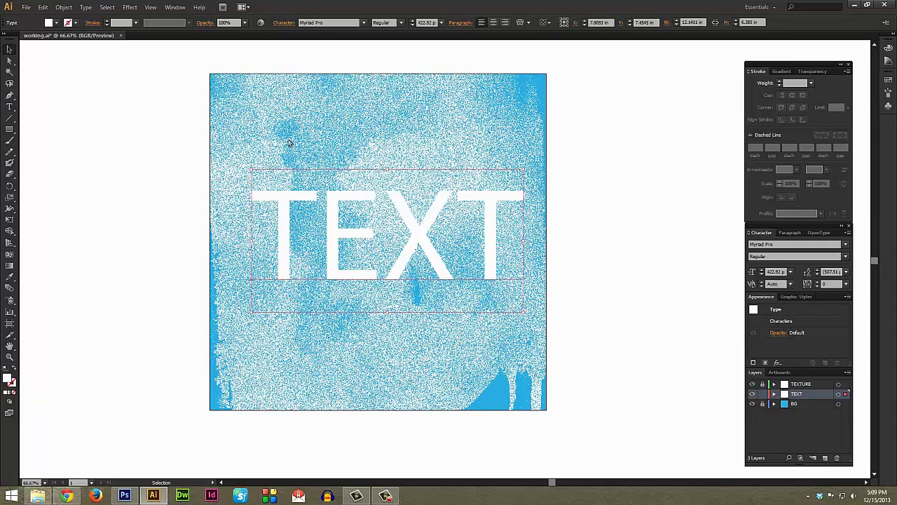
click(287, 144)
Unlock the TEXTURE layer and hide the texture image with Ctrl+3
click(802, 384)
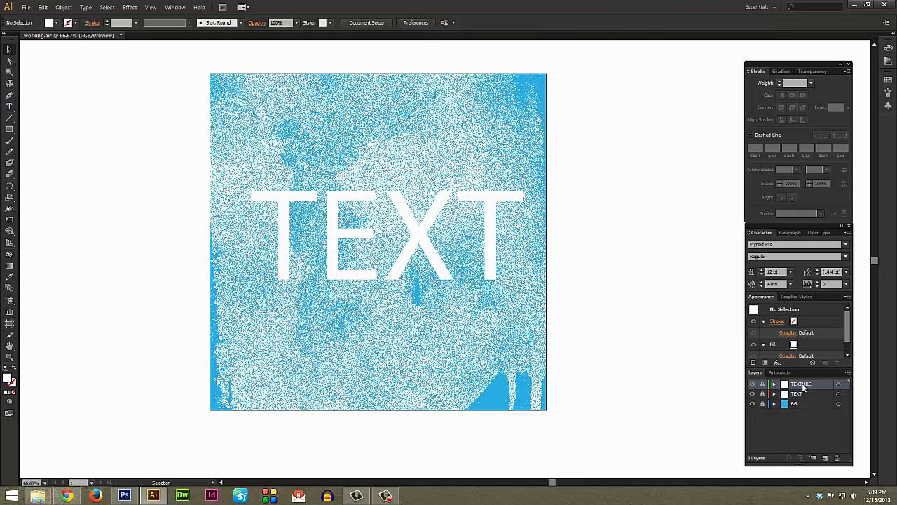
click(763, 384)
click(525, 327)
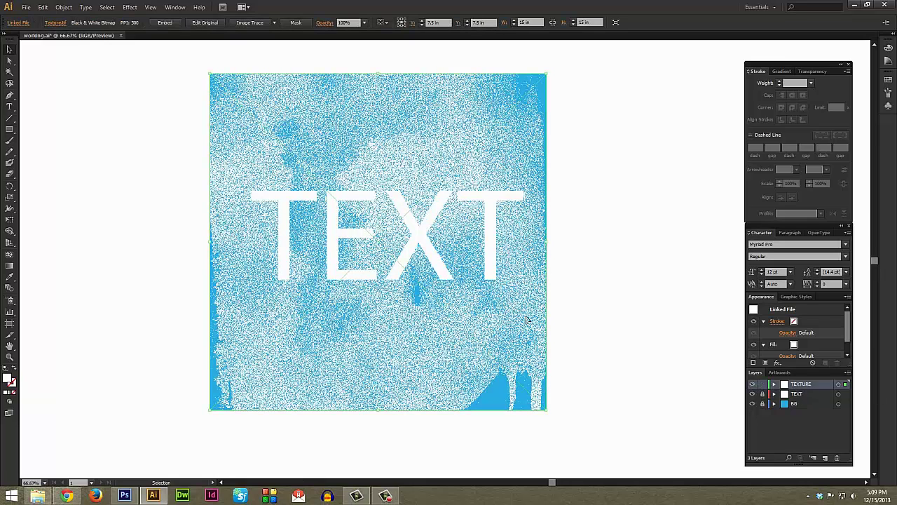
key(ctrl+3)
Bring up Texture2.psd in Photoshop, inspect its speckles up close, then zoom back to 16.7%
click(124, 495)
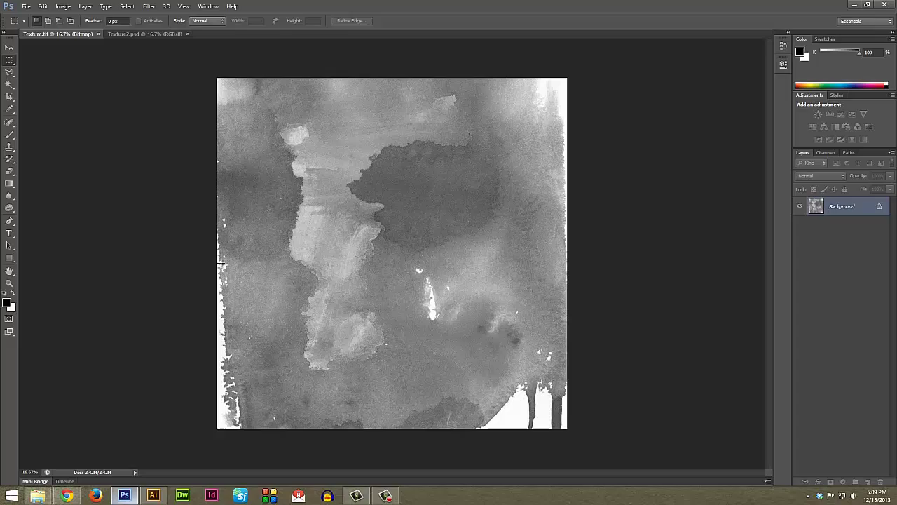
click(155, 33)
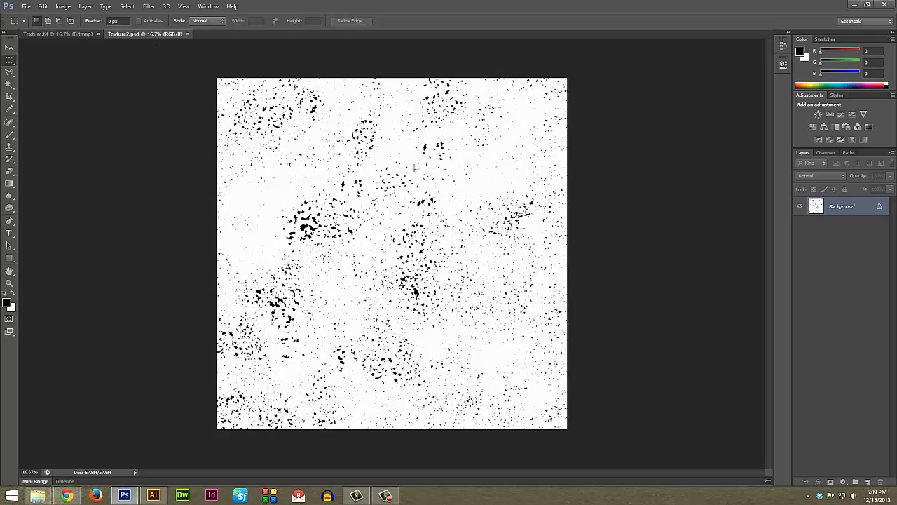
key(ctrl+plus)
key(ctrl+plus)
key(ctrl+plus)
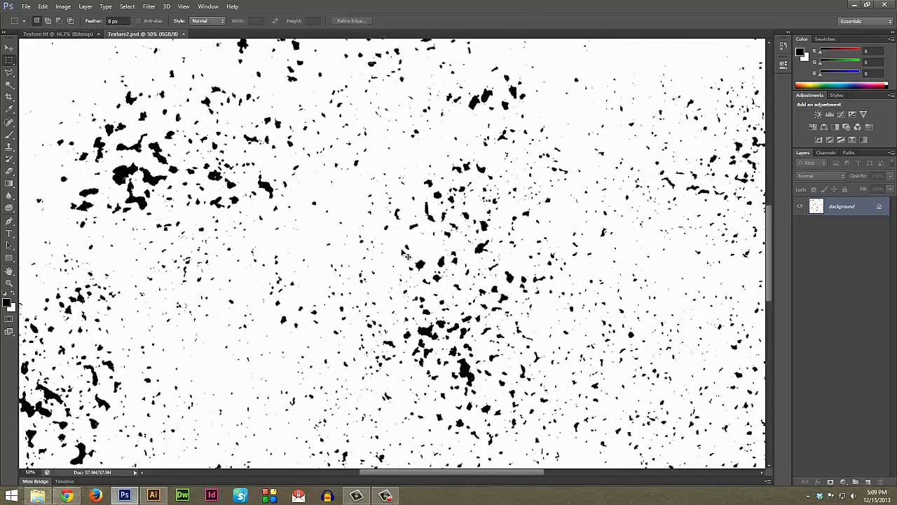
key(ctrl+plus)
key(ctrl+plus)
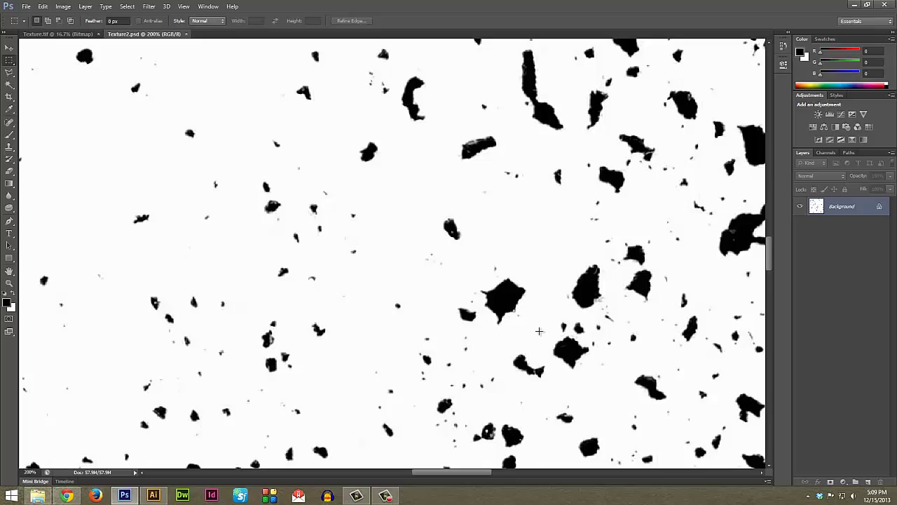
key(ctrl+minus)
key(ctrl+minus)
key(ctrl+minus)
key(ctrl+minus)
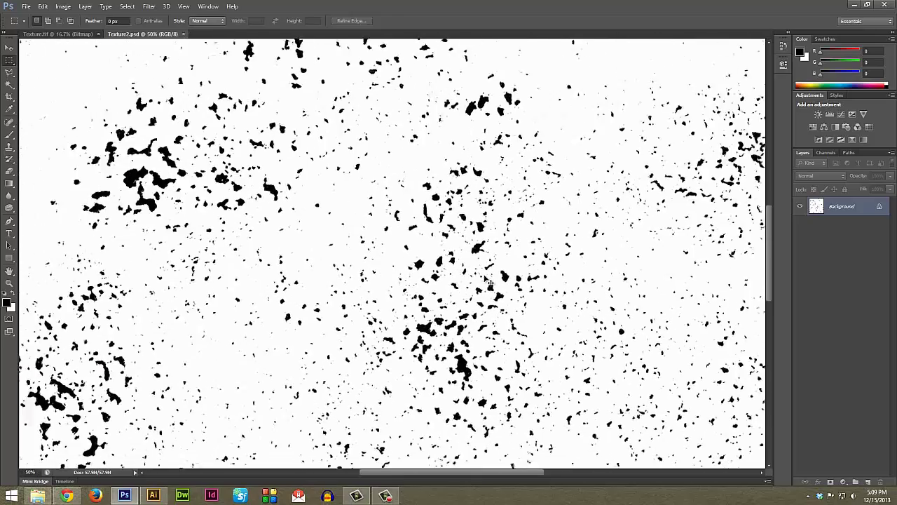
key(ctrl+minus)
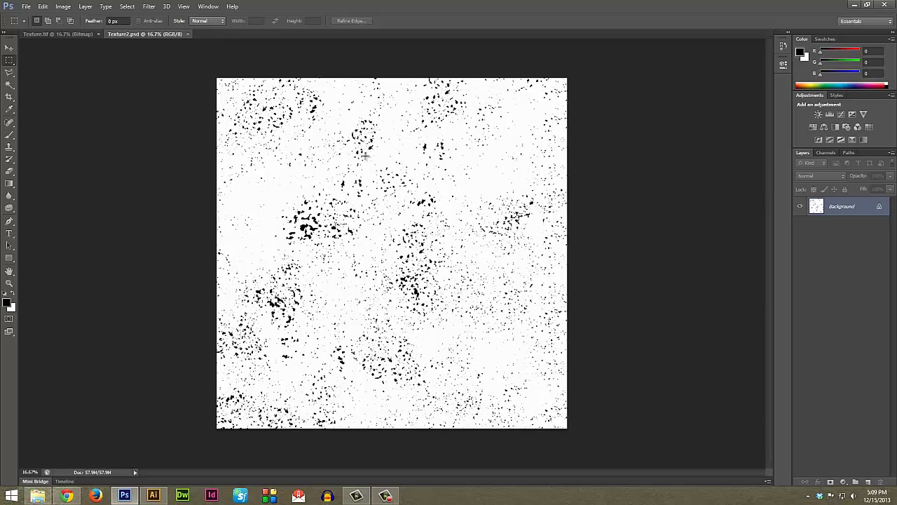
Convert the Texture2 image to Grayscale, discarding its colour information
click(65, 7)
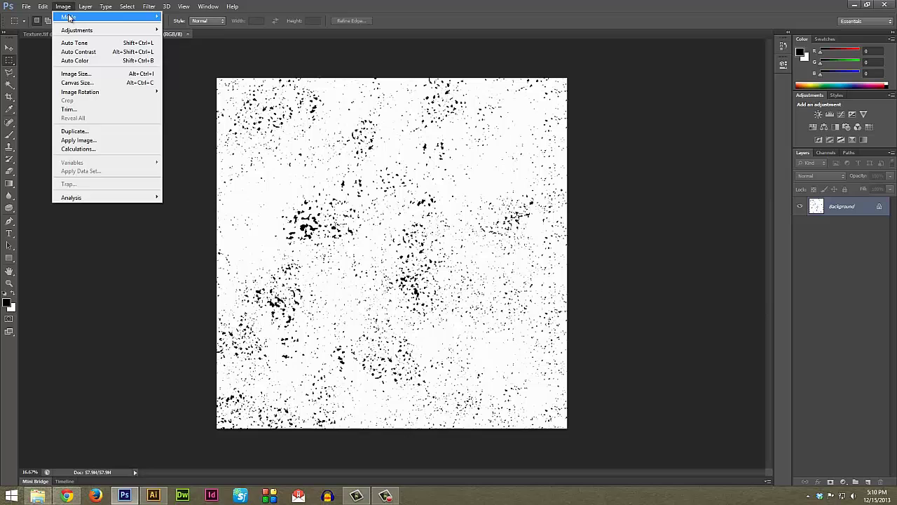
mouse_move(71, 17)
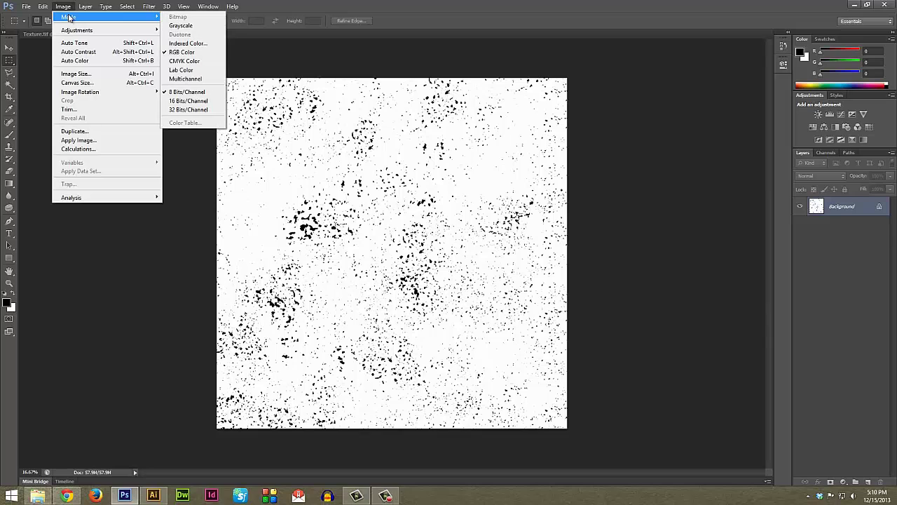
click(189, 26)
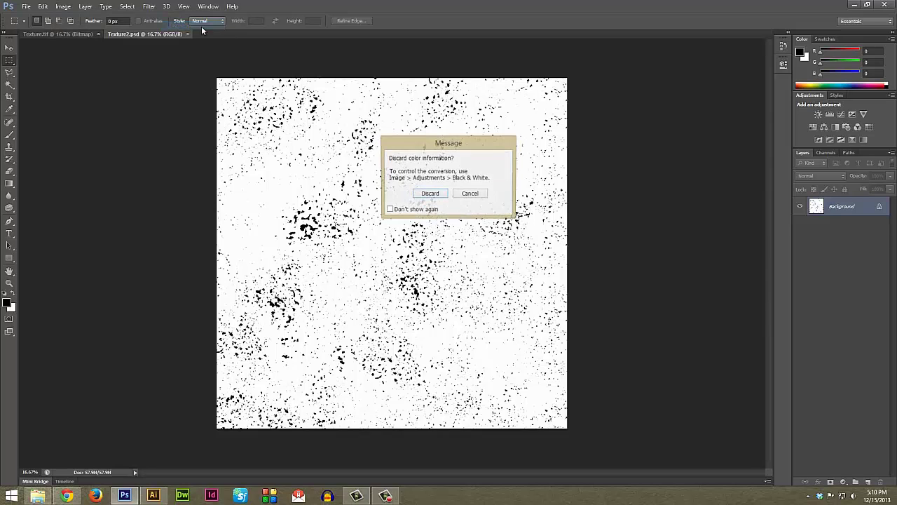
click(430, 196)
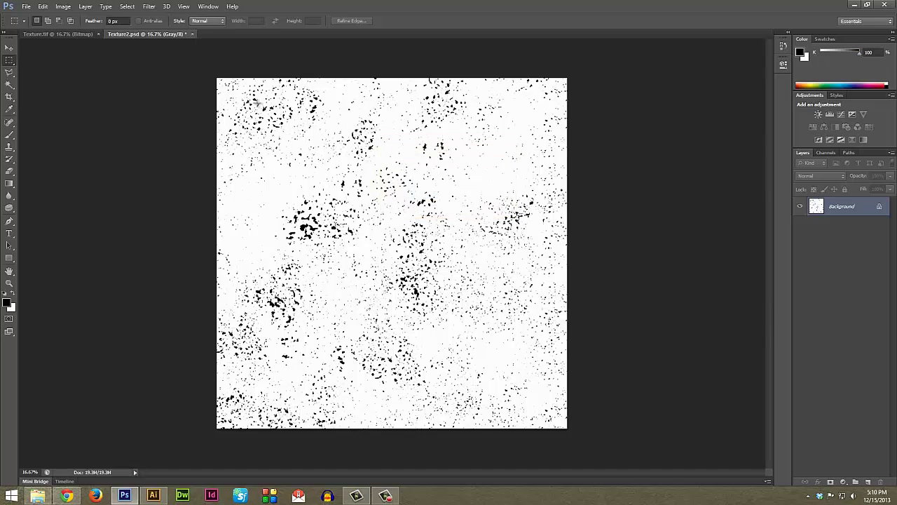
Convert the grayscale texture to Bitmap mode using the 50% Threshold method
click(64, 8)
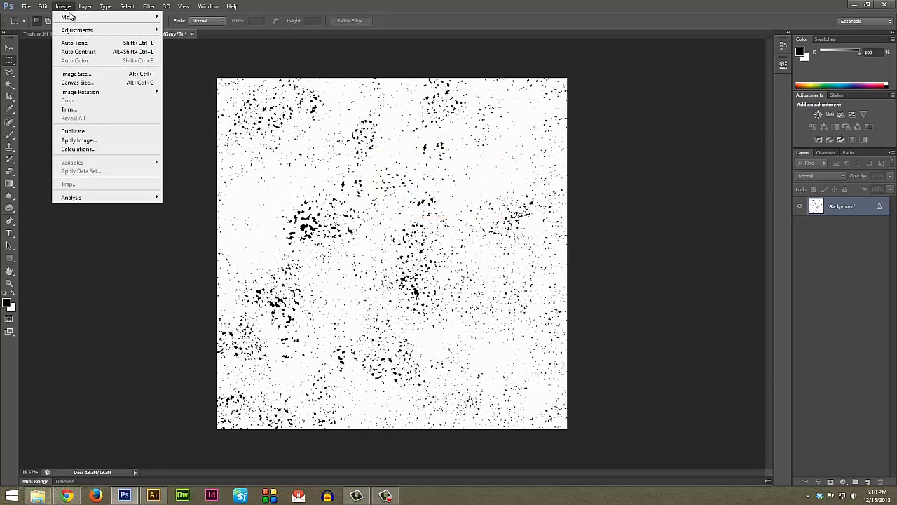
mouse_move(72, 17)
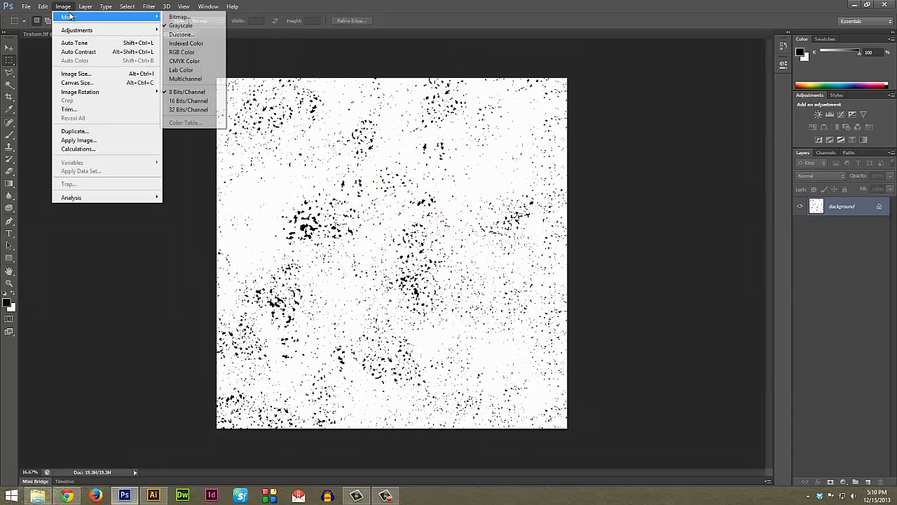
click(179, 17)
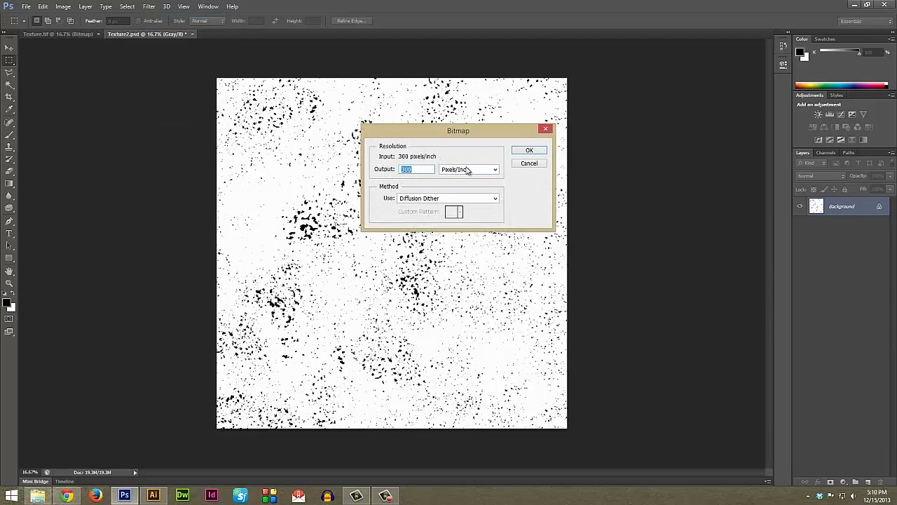
click(431, 199)
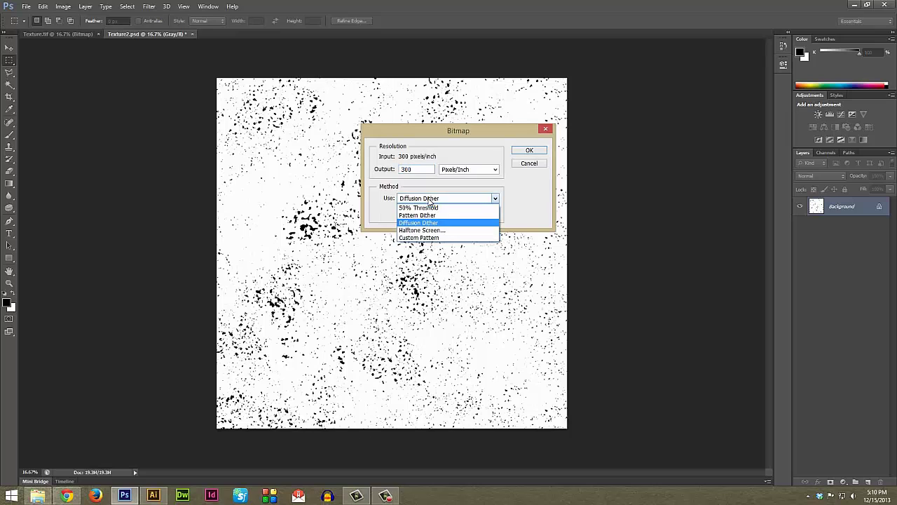
click(429, 208)
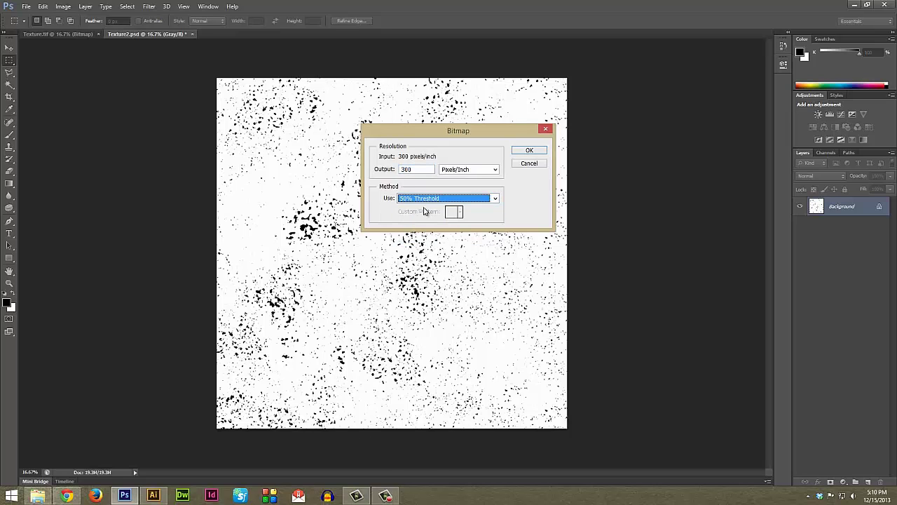
click(529, 151)
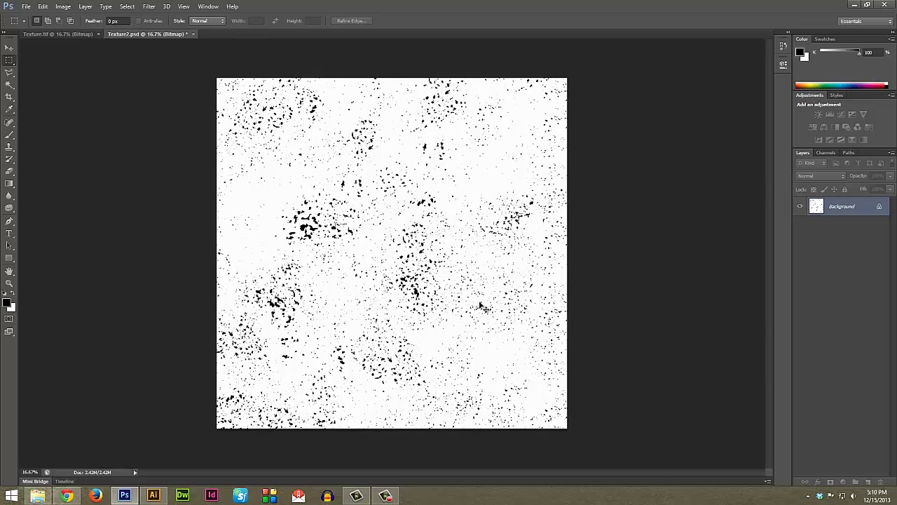
Zoom in to check the black-and-white specks, then zoom out to the whole texture
key(ctrl+plus)
key(ctrl+plus)
key(ctrl+plus)
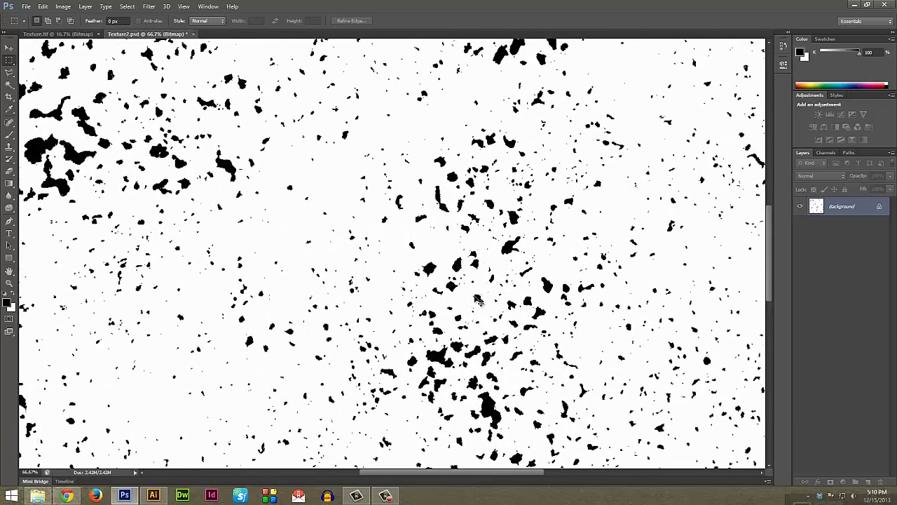
key(ctrl+plus)
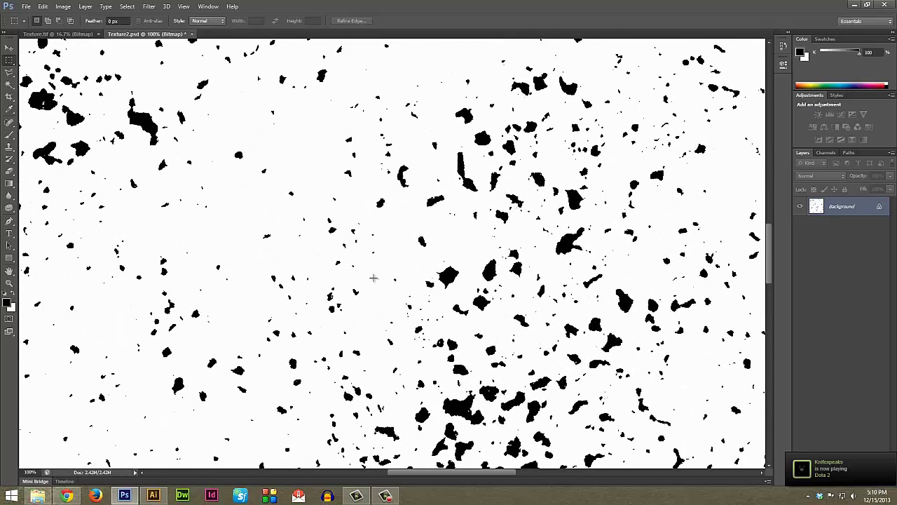
drag(297, 184, 485, 400)
click(543, 350)
key(ctrl+minus)
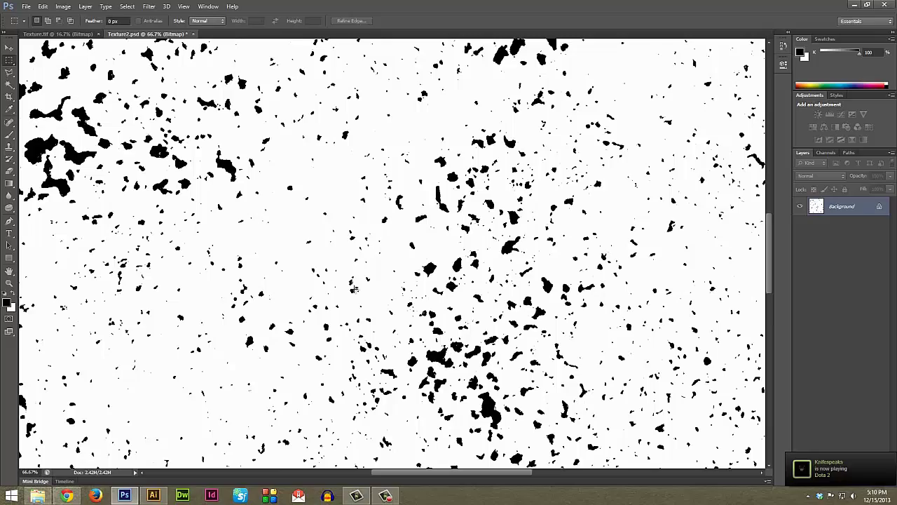
drag(314, 237, 559, 427)
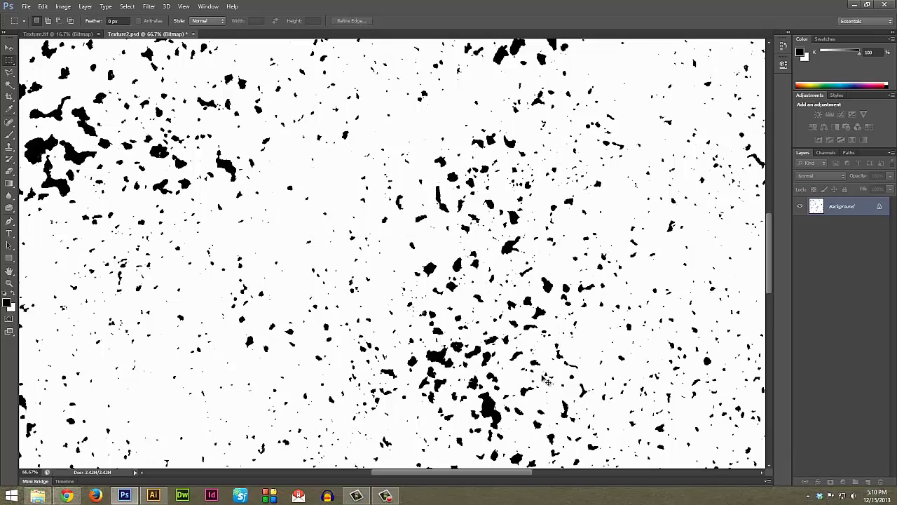
key(ctrl+minus)
key(ctrl+minus)
key(ctrl+minus)
key(ctrl+minus)
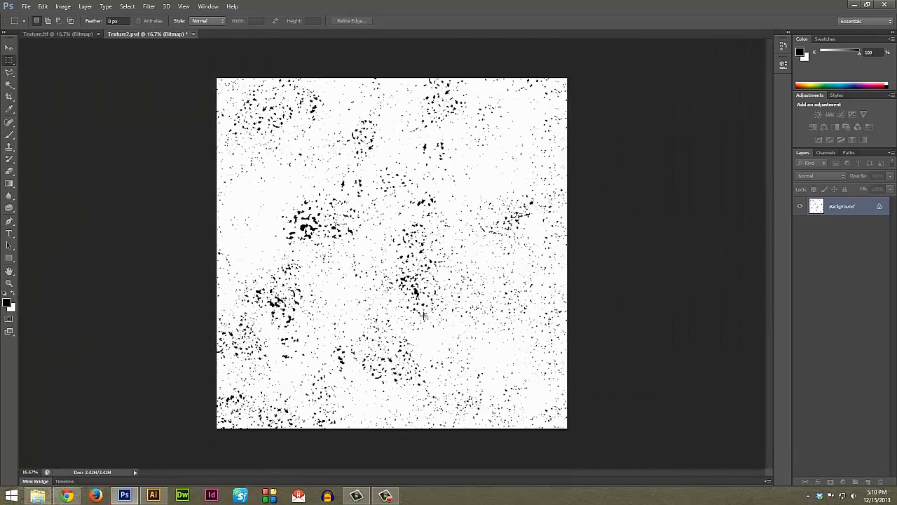
Save the bitmap texture as Texture2.tif in TIFF format with Image Compression left at None
click(26, 7)
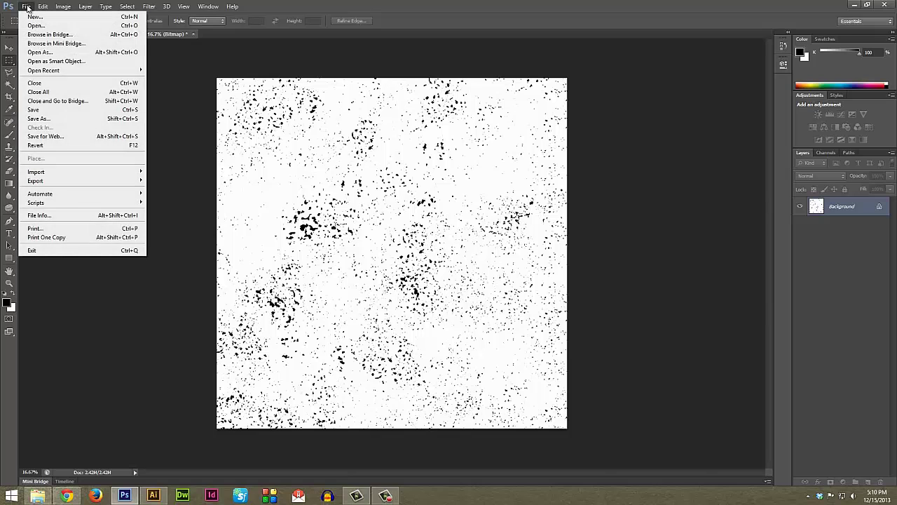
click(58, 119)
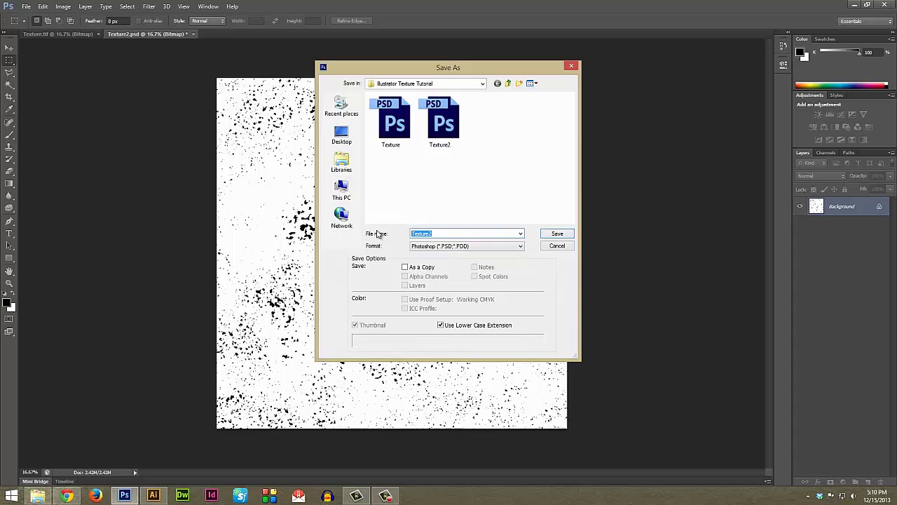
click(438, 247)
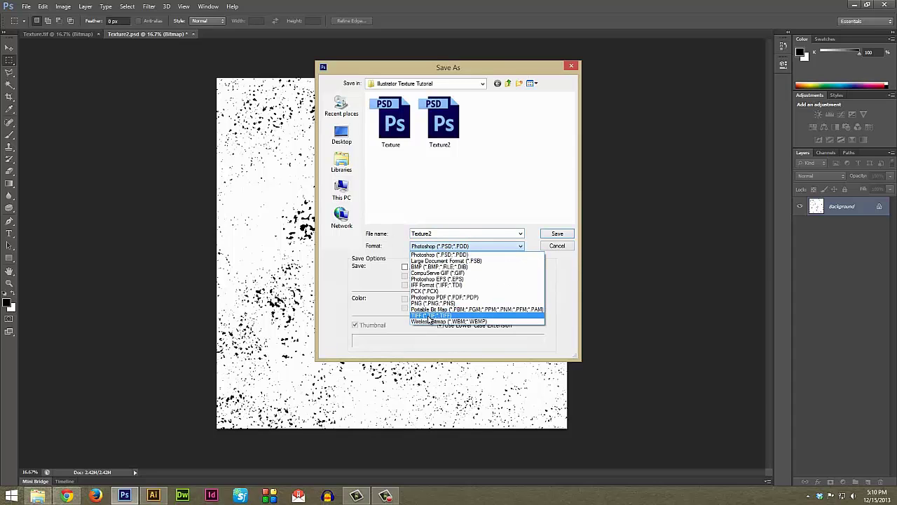
click(428, 316)
click(557, 234)
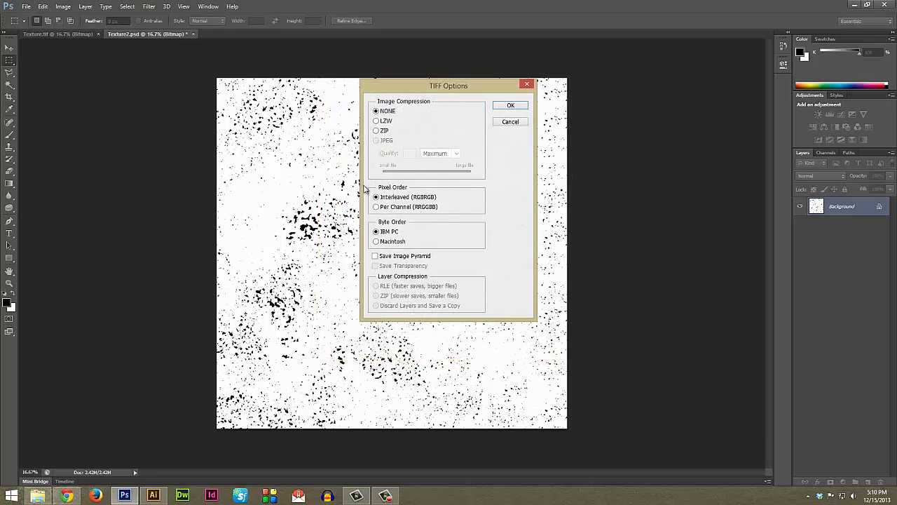
click(515, 107)
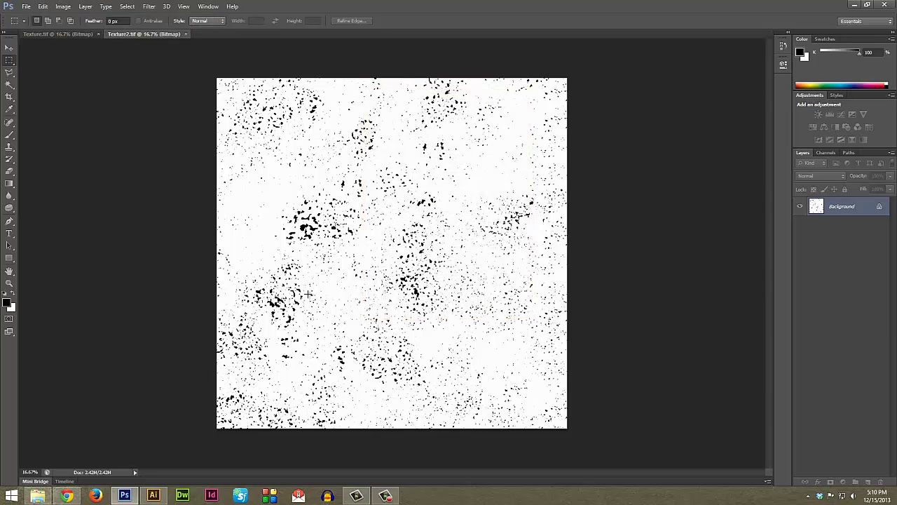
Return to working.ai in Illustrator, trying a drag-in of Texture2.tif from Explorer and deleting it again
click(154, 495)
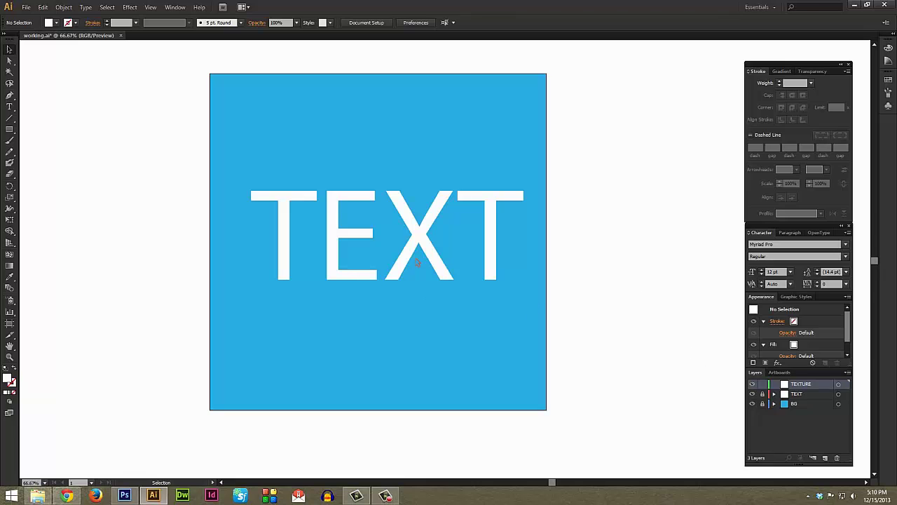
drag(582, 5, 561, 119)
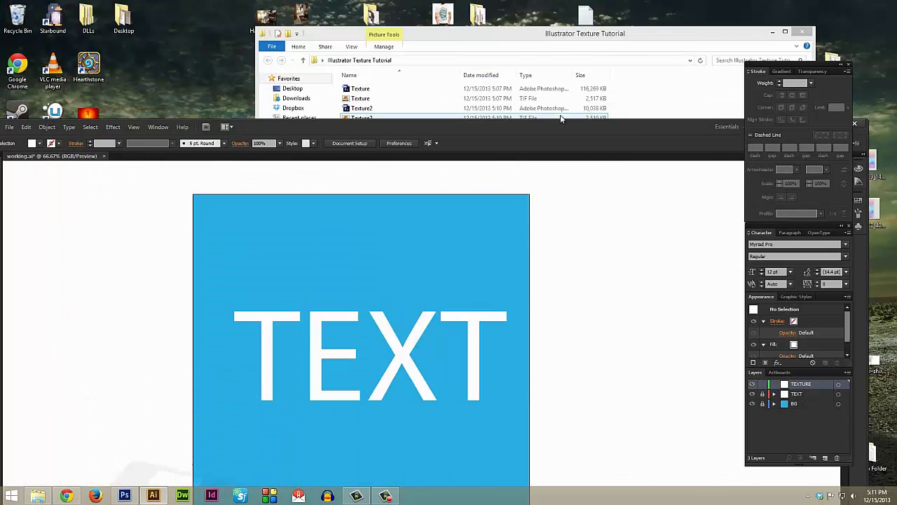
click(560, 119)
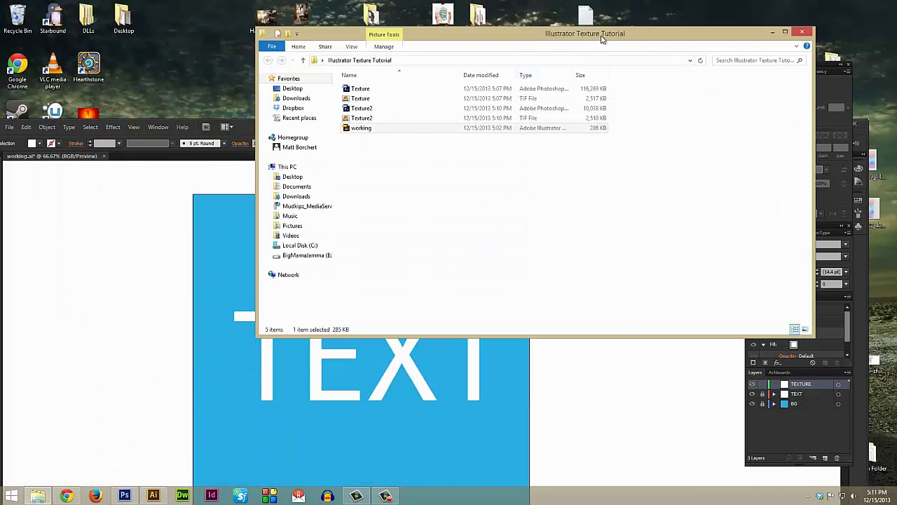
click(400, 119)
drag(168, 246, 168, 246)
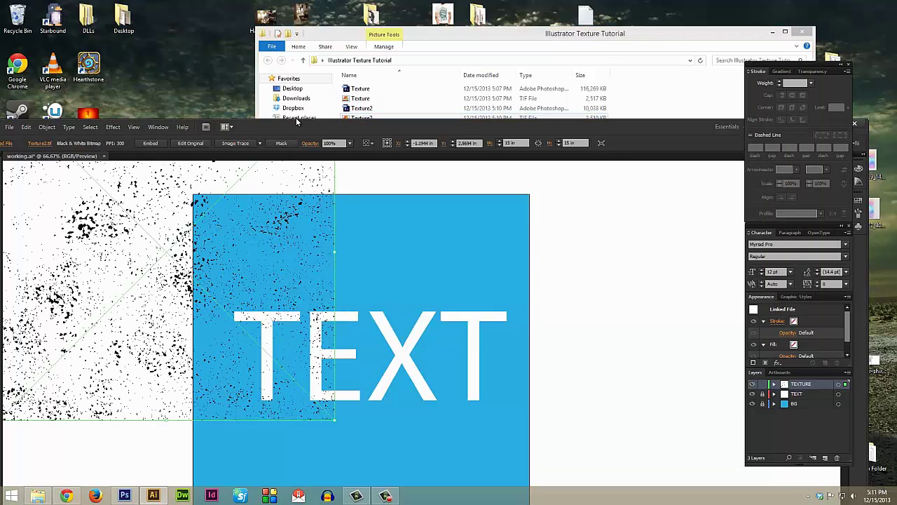
double_click(296, 117)
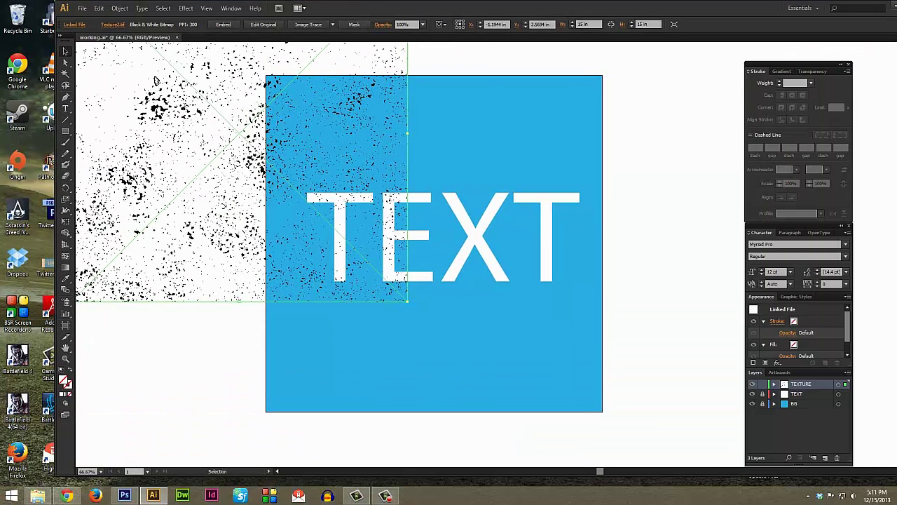
key(Delete)
click(82, 7)
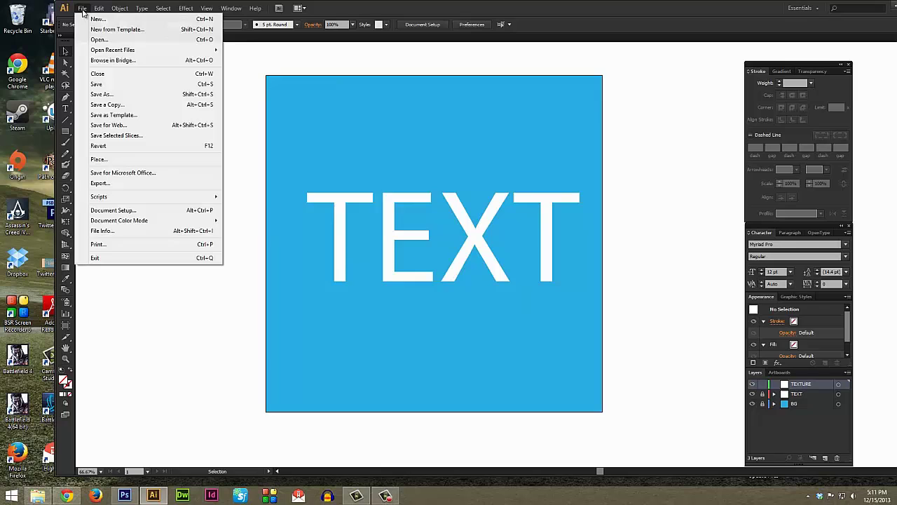
Place Texture2.tif and snap it exactly over the blue square at X 7.5 in, Y 7.5 in
click(126, 160)
click(300, 66)
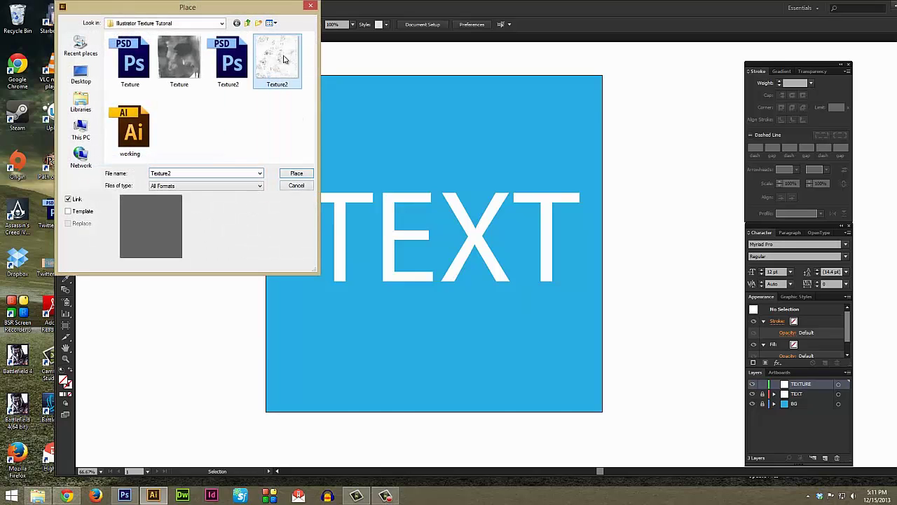
click(295, 173)
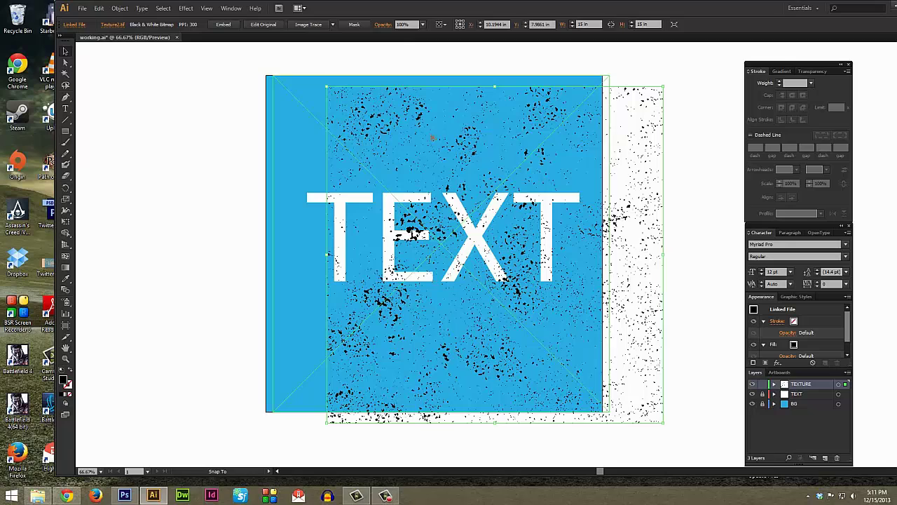
drag(563, 163, 502, 152)
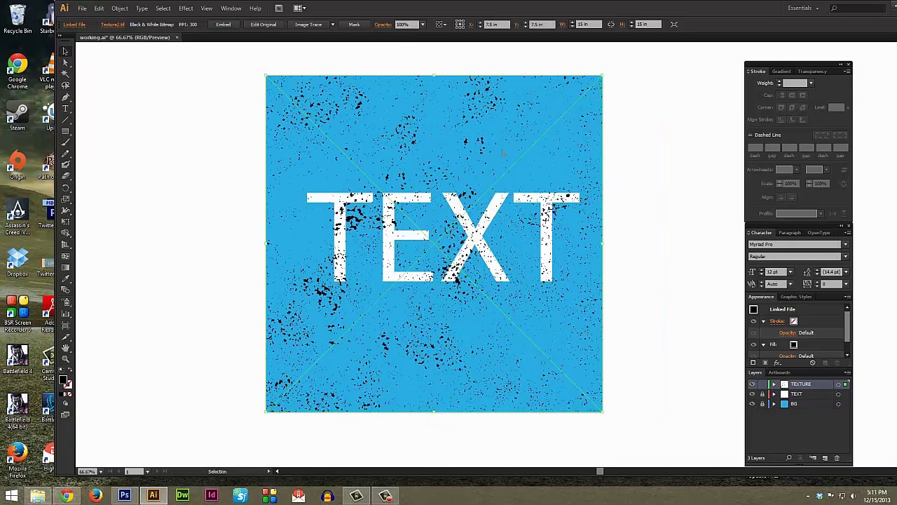
click(642, 158)
drag(664, 116, 601, 188)
click(641, 301)
click(545, 330)
Try the blue sampled colour on the texture, then set its fill to white FFFFFF
key(i)
click(321, 181)
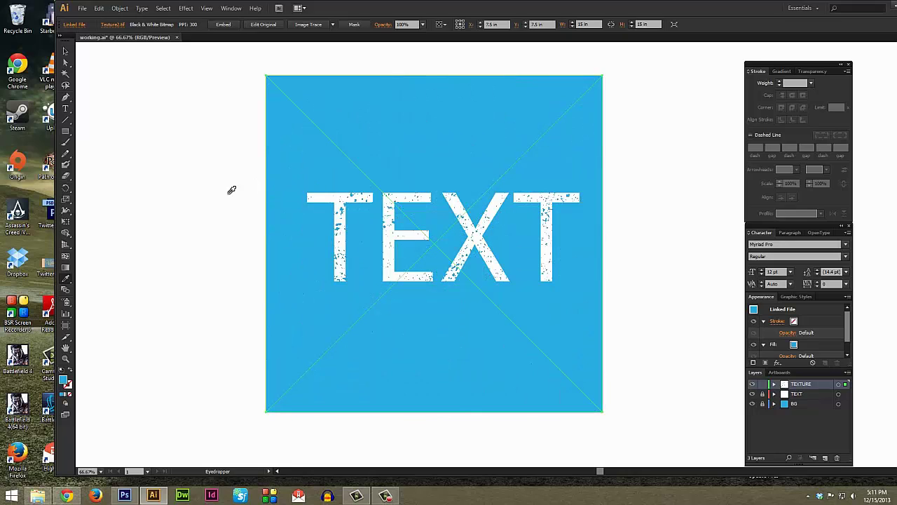
key(v)
click(207, 190)
key(space)
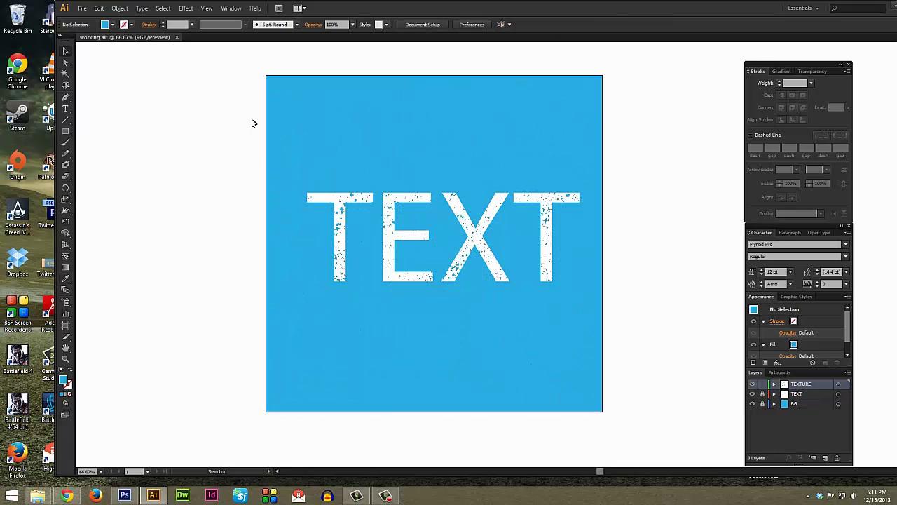
drag(244, 101, 268, 133)
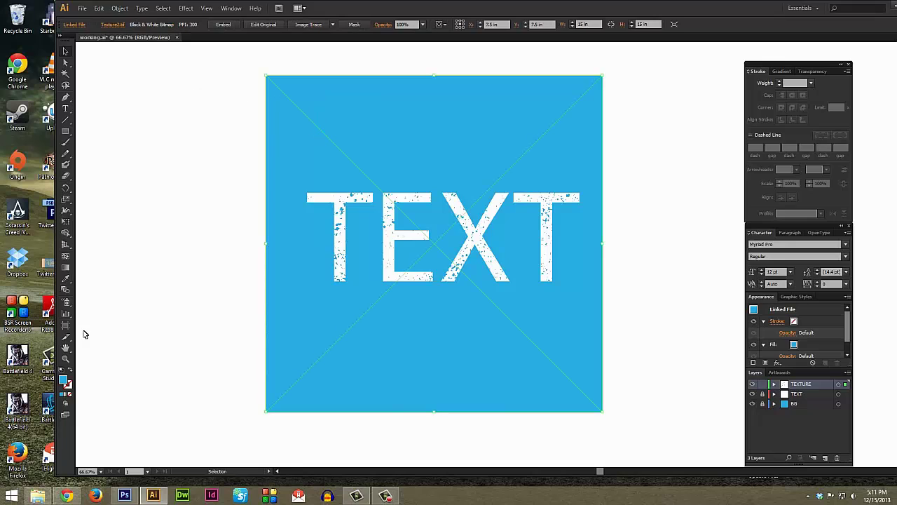
double_click(63, 380)
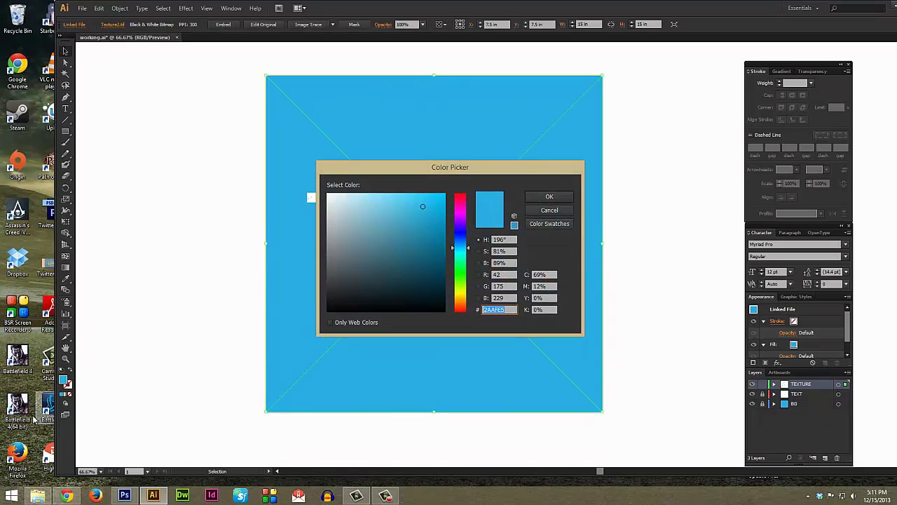
drag(371, 216, 327, 194)
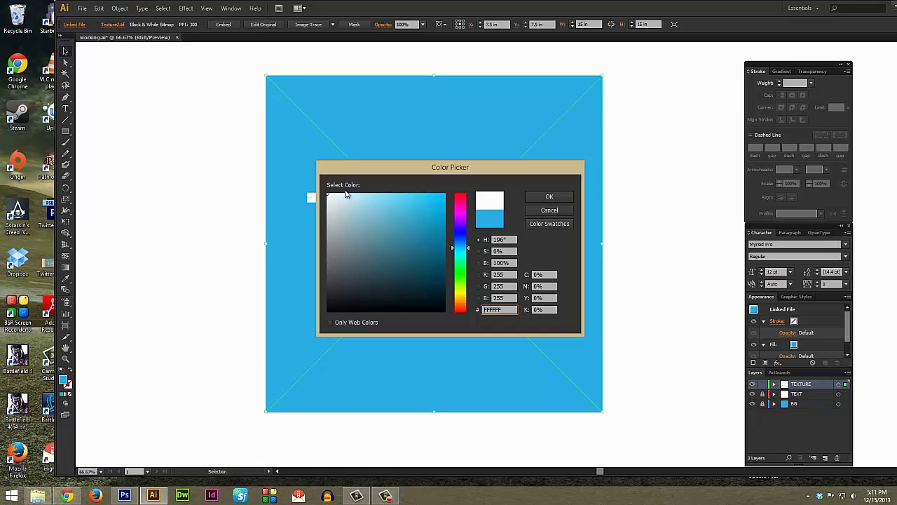
click(549, 197)
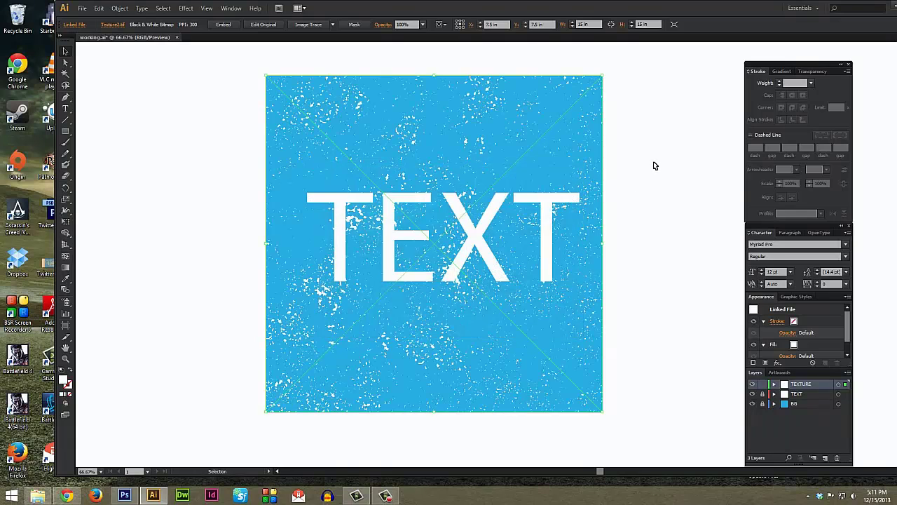
click(654, 165)
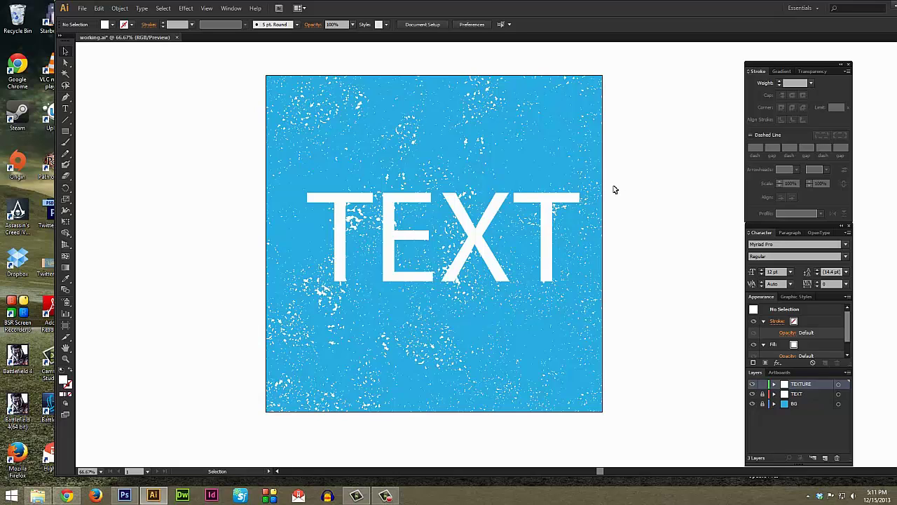
Nudge the white speckle texture until it sits flush over the blue square
drag(441, 144, 491, 135)
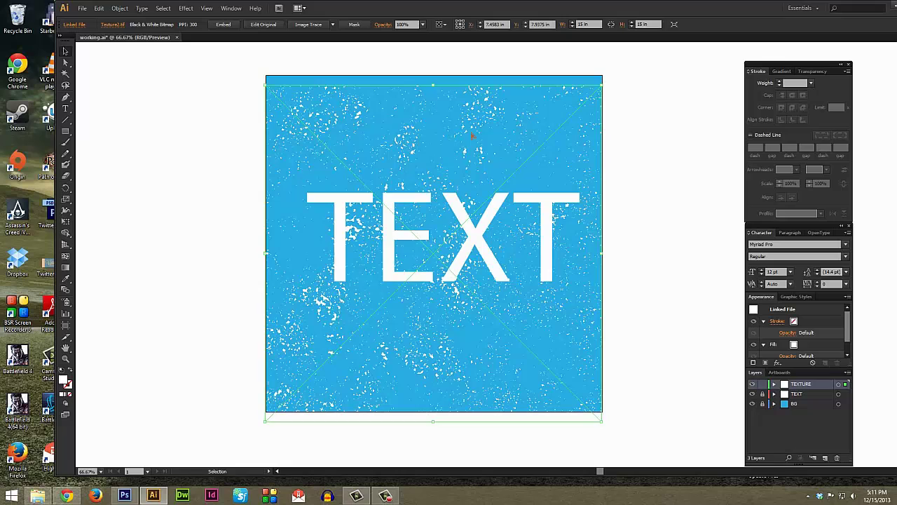
drag(473, 136, 473, 122)
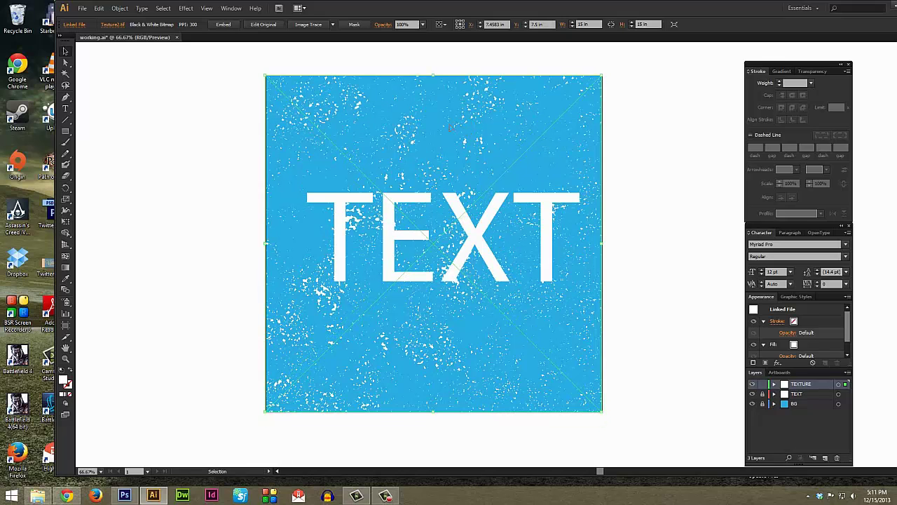